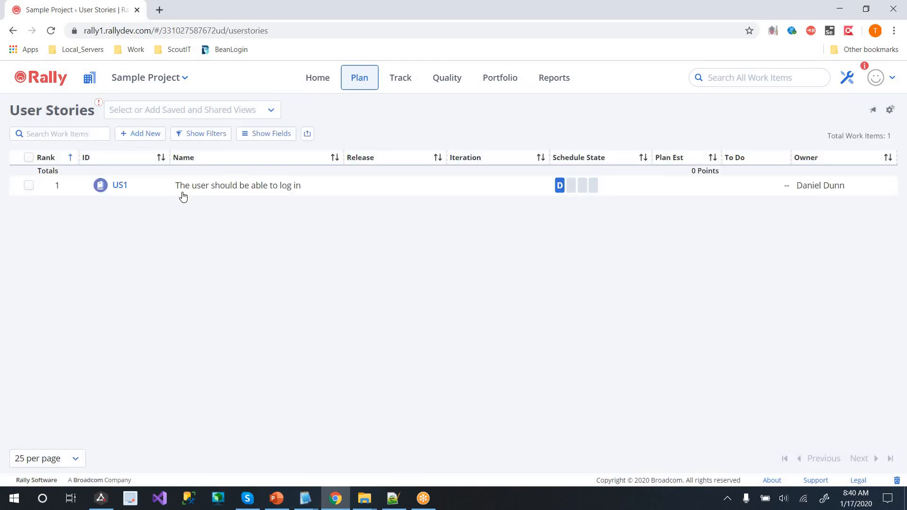
Rename Rally story US1 to 'The user should be able to log in' and return to AgileDesigner
left_click(203, 187)
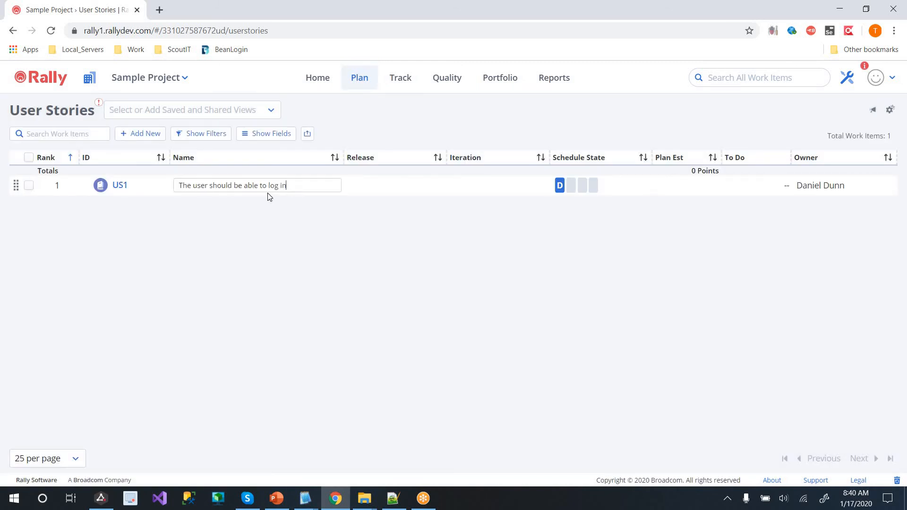
left_click(449, 214)
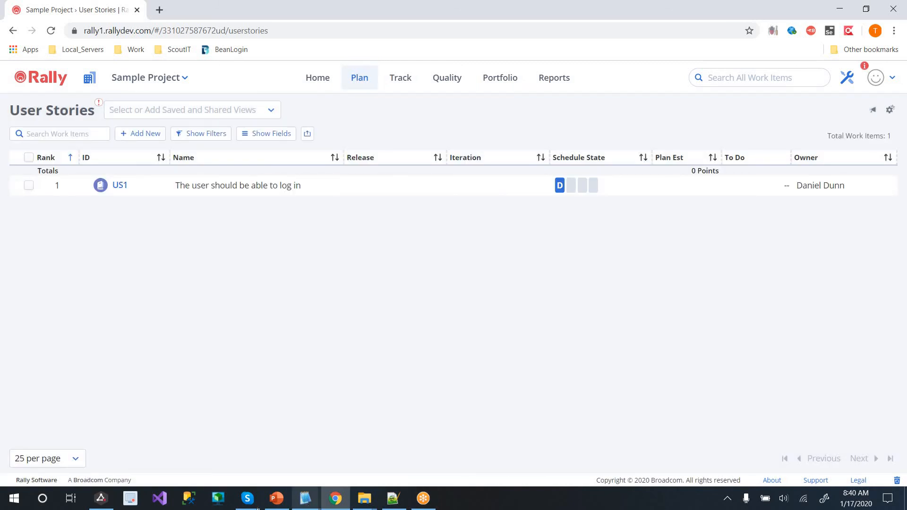
left_click(99, 500)
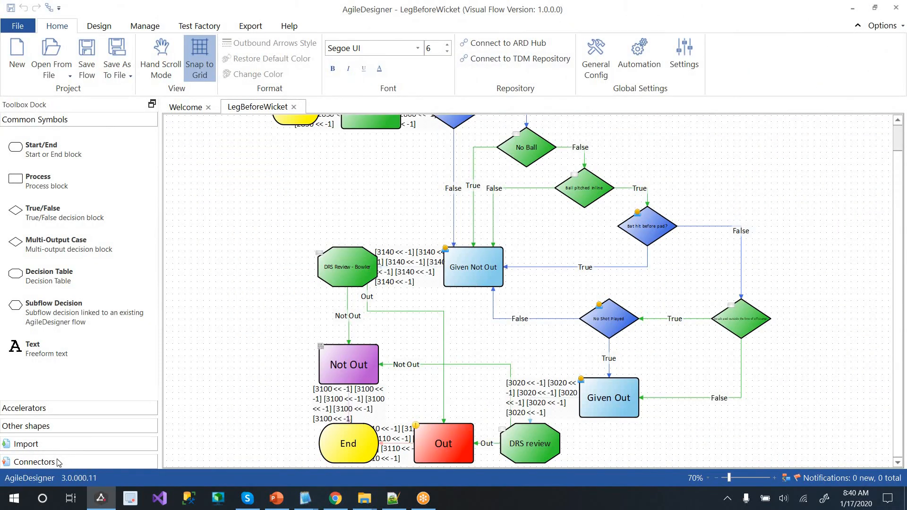
Log in to Rally, select unscheduled story US1, and open the demo.config General Config maximized
left_click(36, 462)
left_click(33, 303)
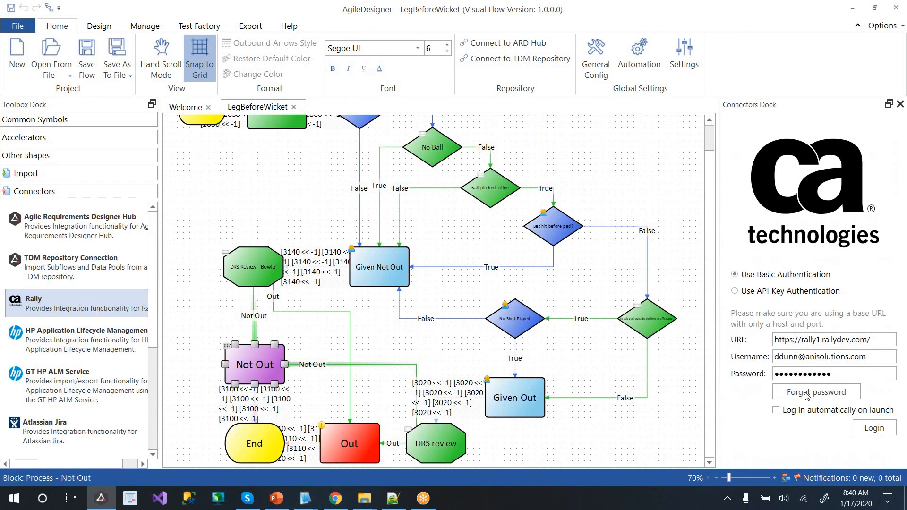
left_click(871, 428)
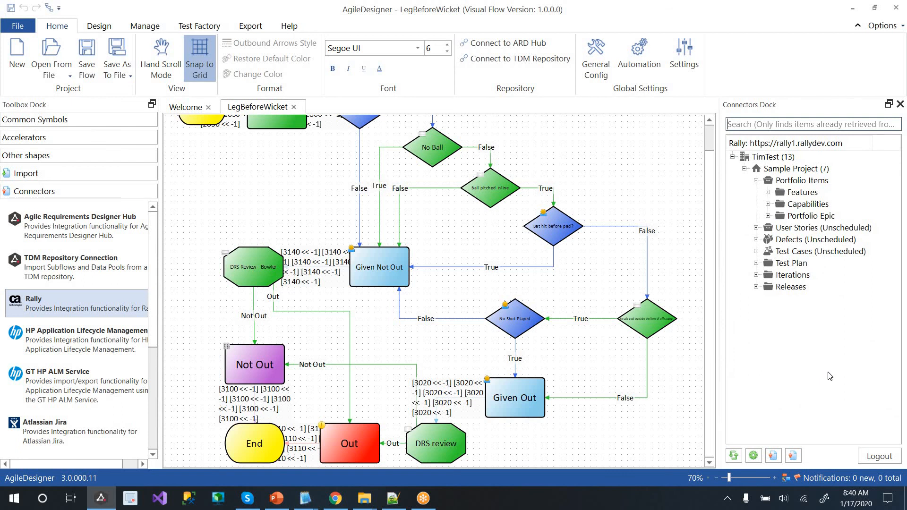
left_click(756, 228)
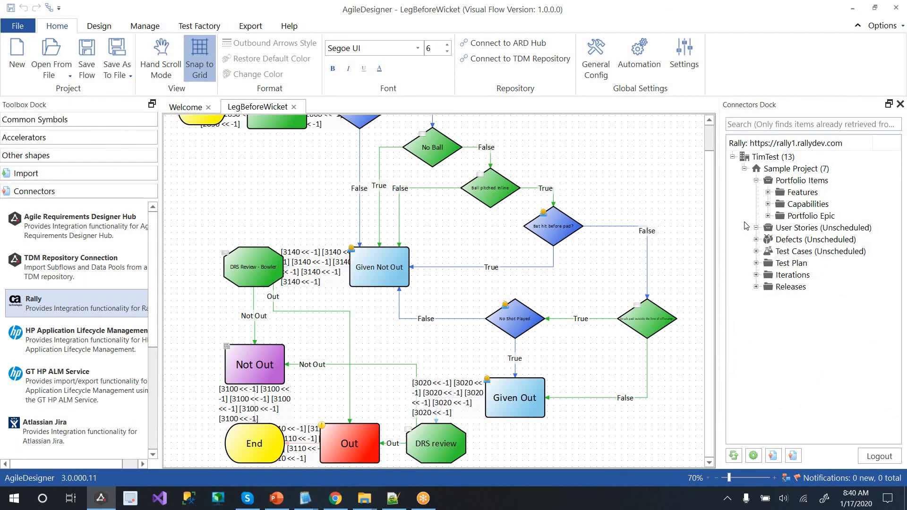
left_click(801, 239)
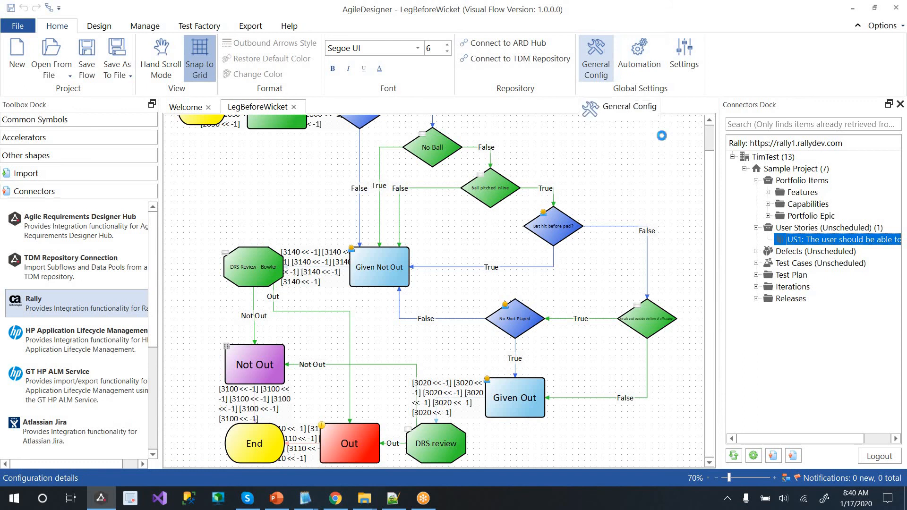
left_click(611, 56)
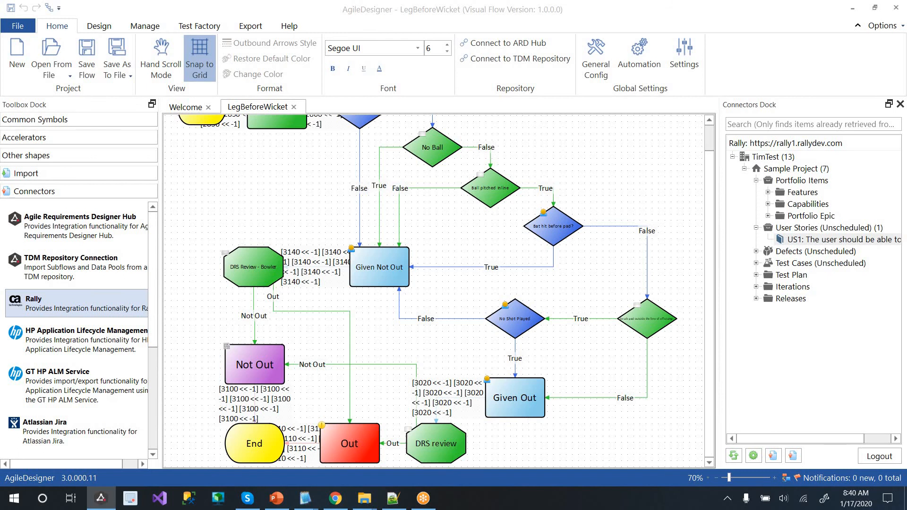
left_click_drag(736, 282, 556, 0)
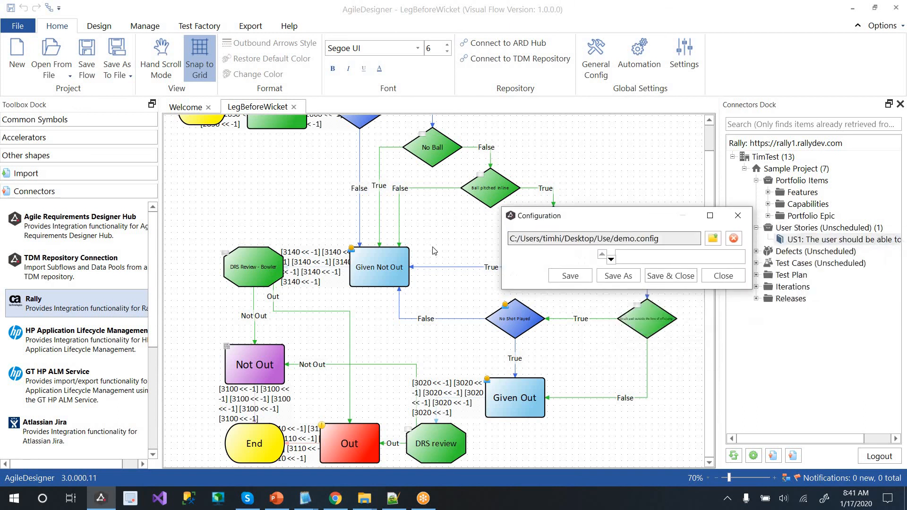
Show the Rally TestCase attribute mappings in the configuration
left_click(60, 90)
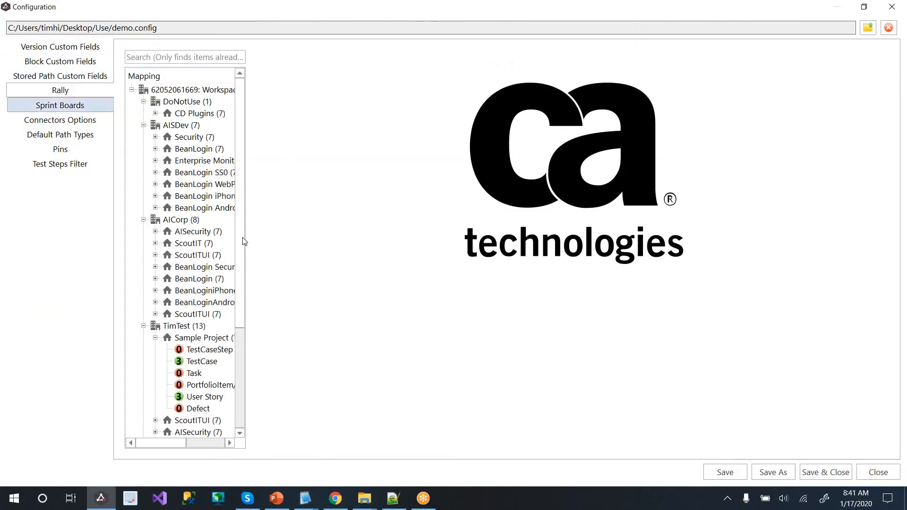
left_click(207, 363)
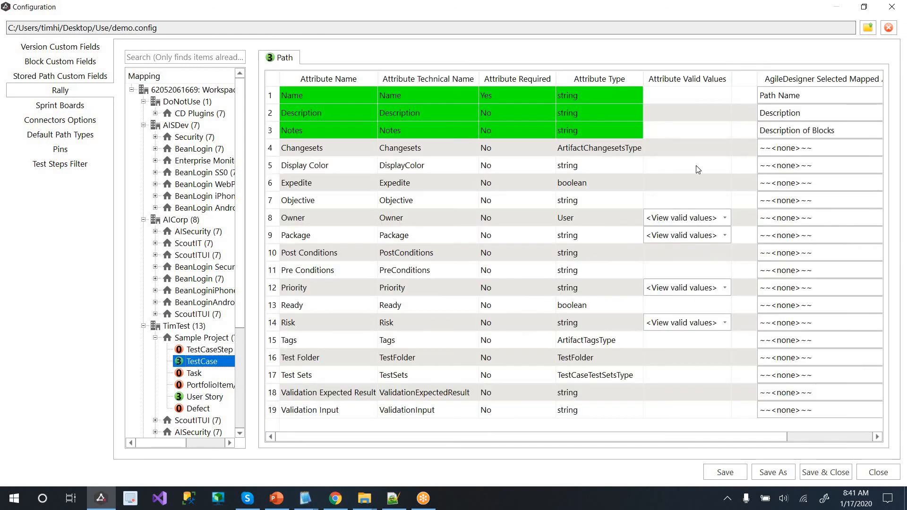
key("Down")
key("Down")
key("Down")
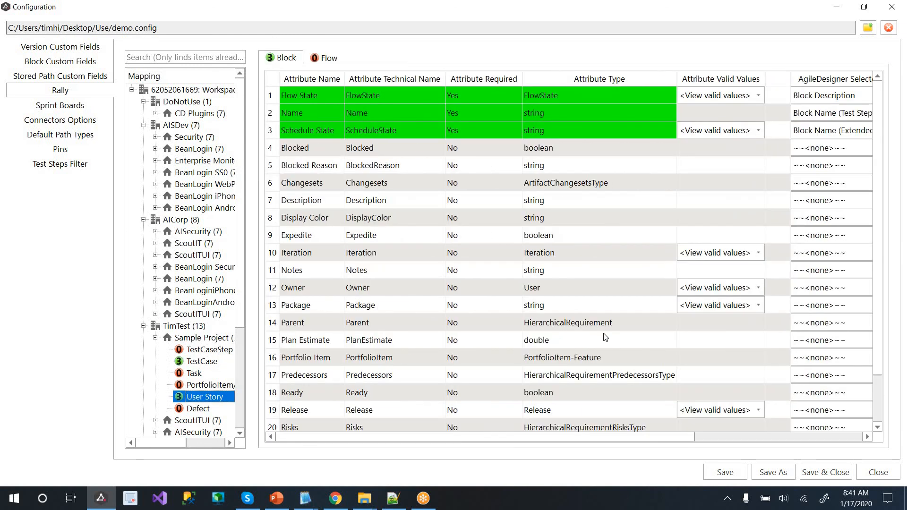
left_click(208, 365)
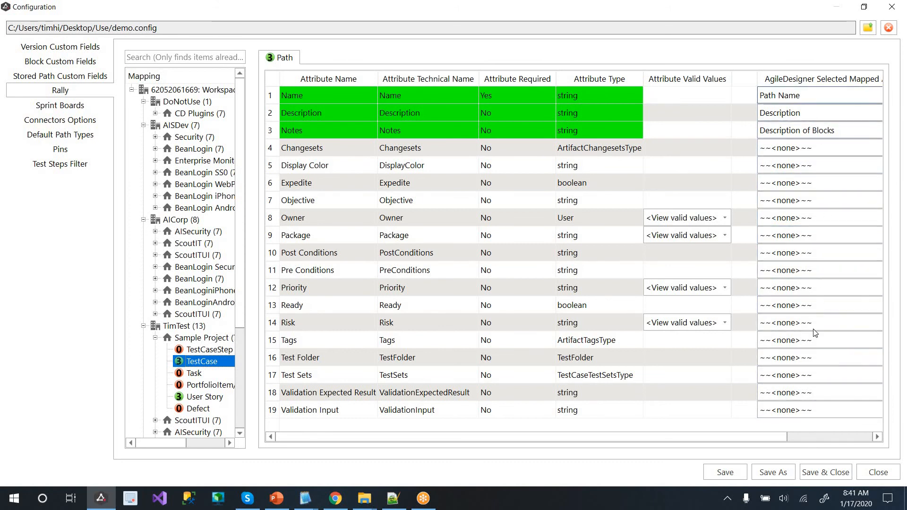
left_click(348, 118)
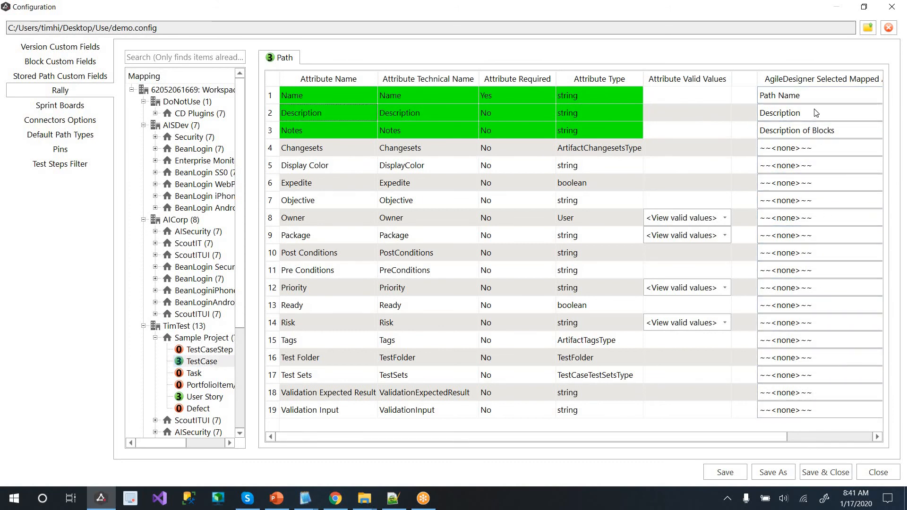
left_click(320, 325)
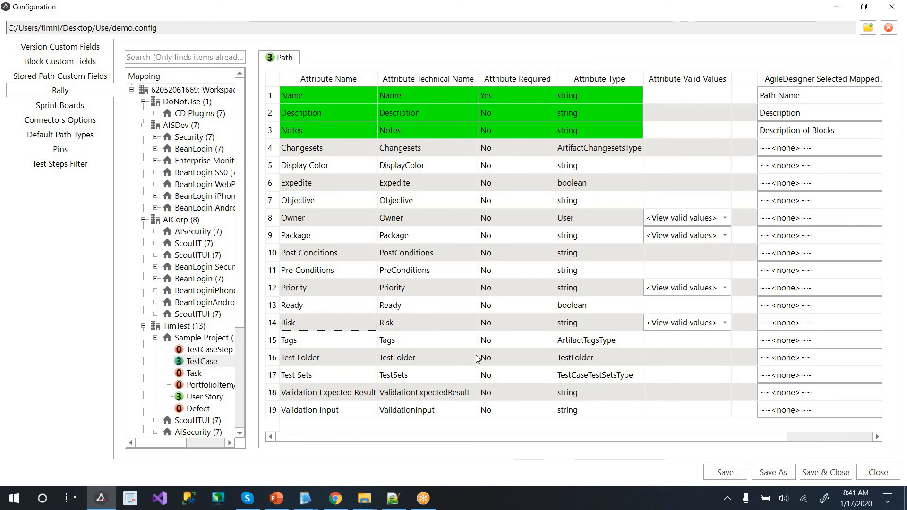
left_click(644, 313)
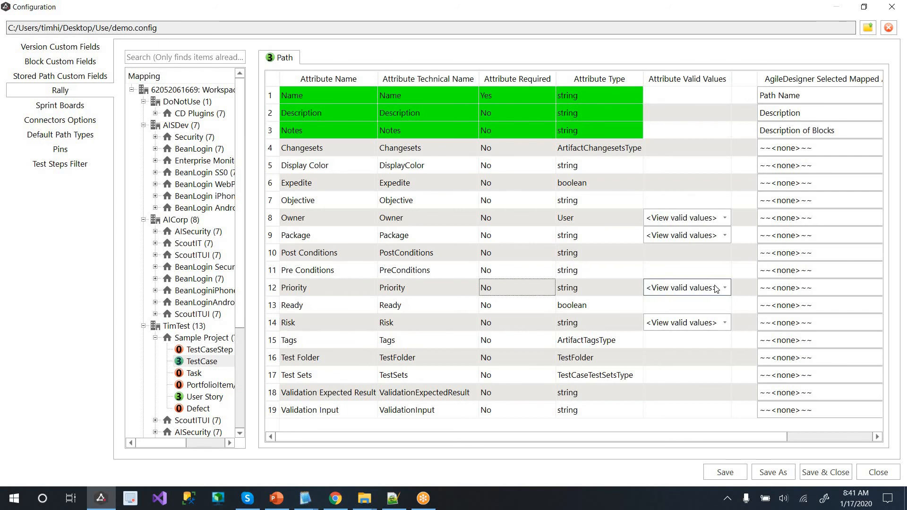
Default TestCase Priority to Useful, Risk to Low, Package empty, set an owner, and save
left_click(717, 288)
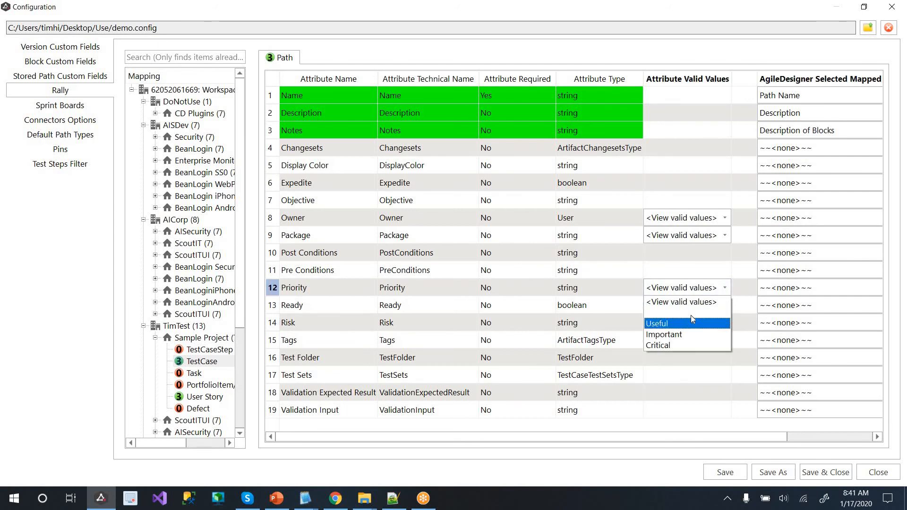
left_click(692, 323)
left_click(703, 323)
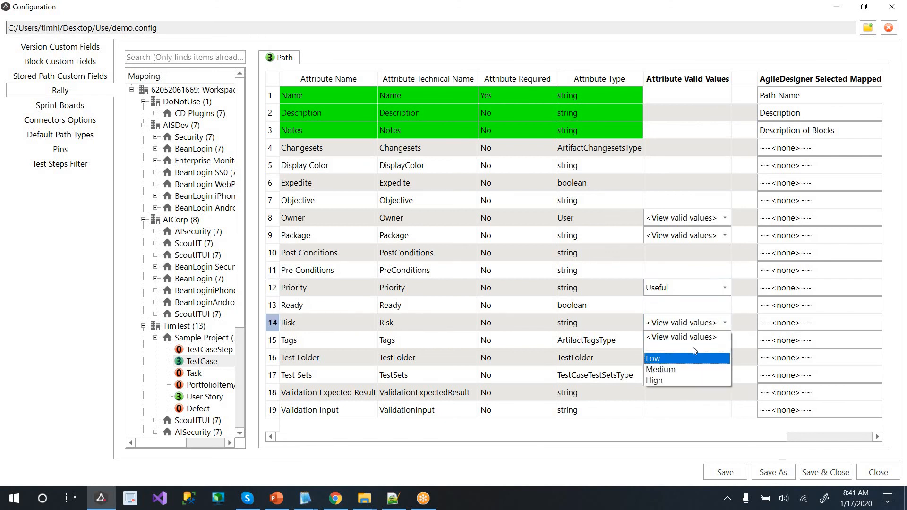
left_click(693, 358)
left_click(716, 239)
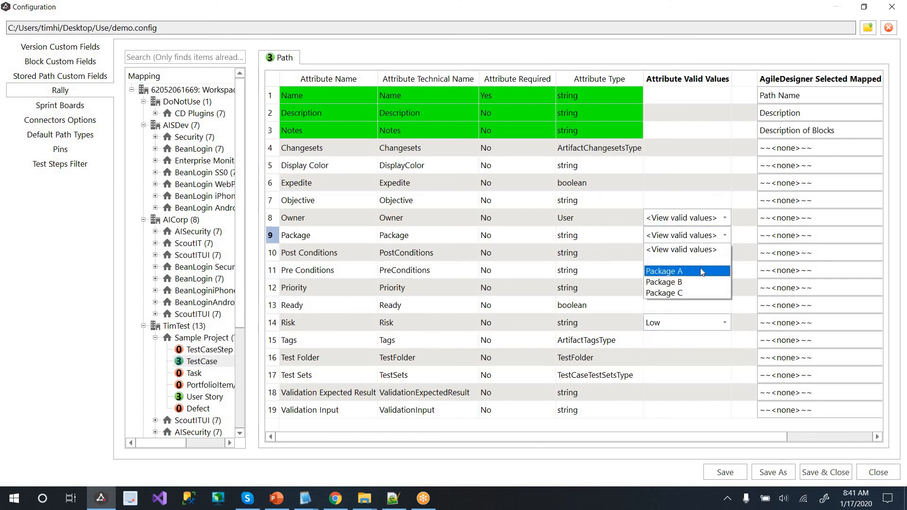
left_click(700, 268)
left_click(706, 237)
left_click(701, 250)
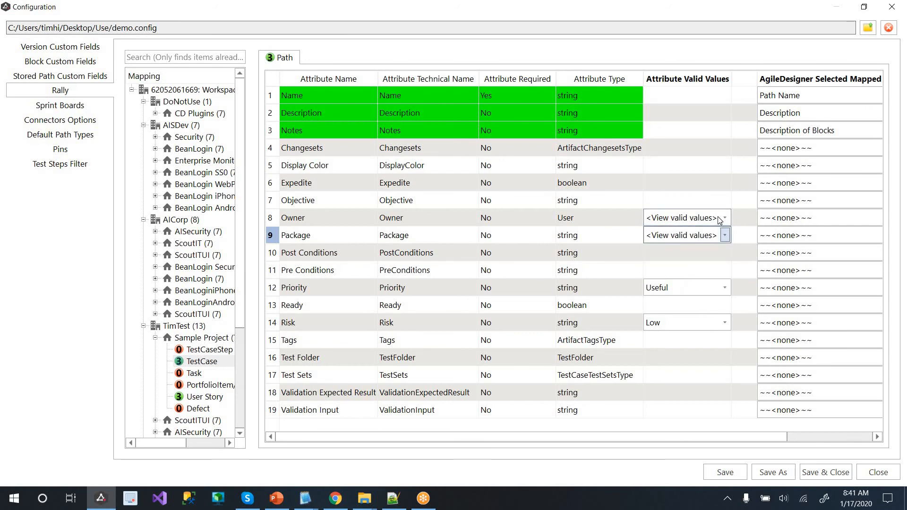
left_click(704, 217)
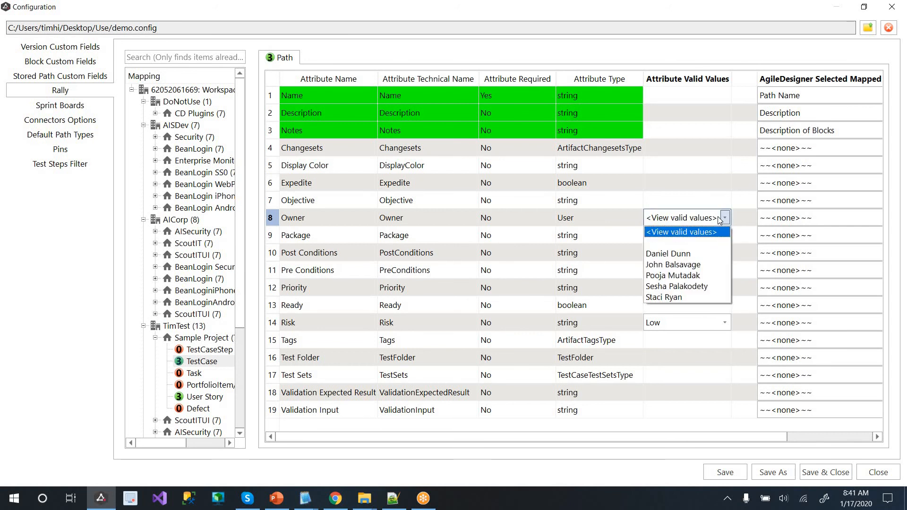
left_click(694, 254)
left_click(629, 238)
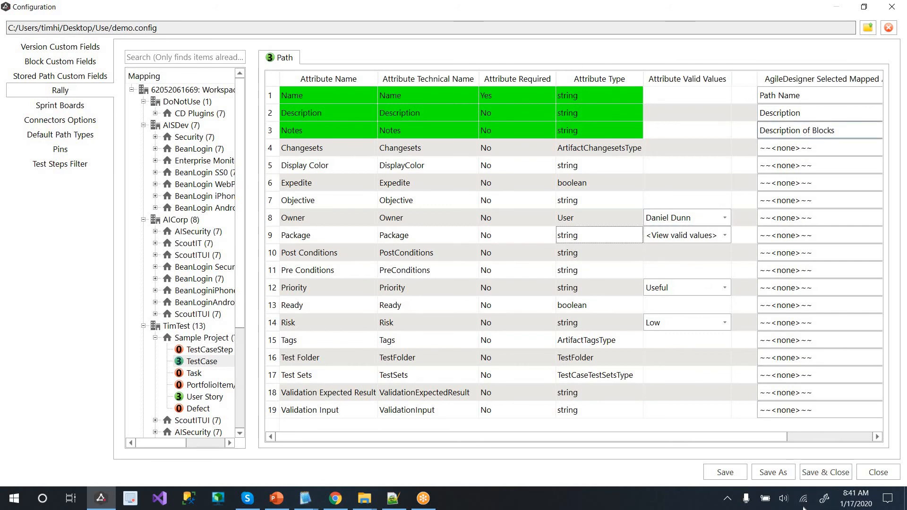
left_click(826, 472)
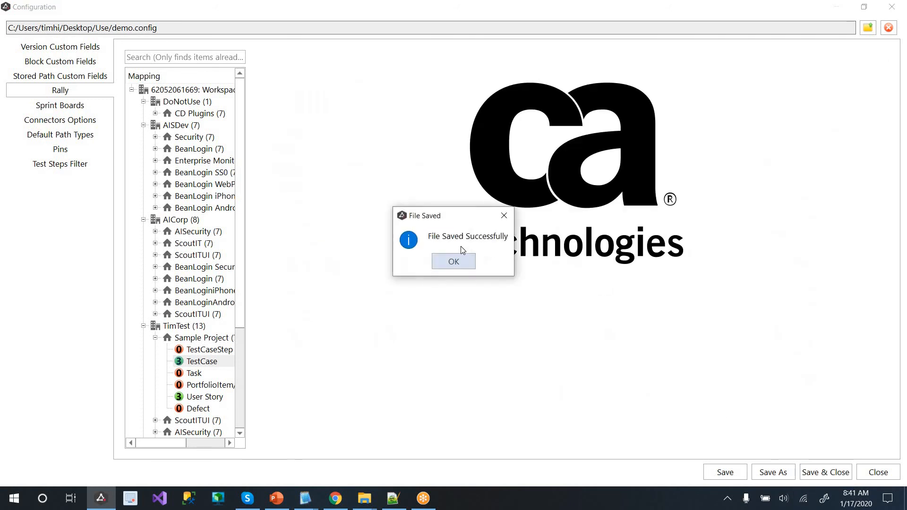
Acknowledge the saved configuration and close the Rally connectors panel
left_click(463, 267)
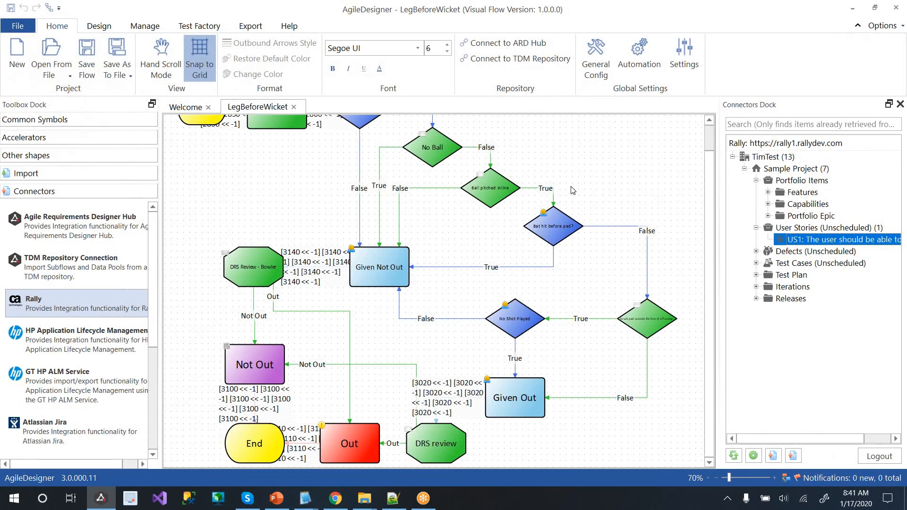
left_click(638, 161)
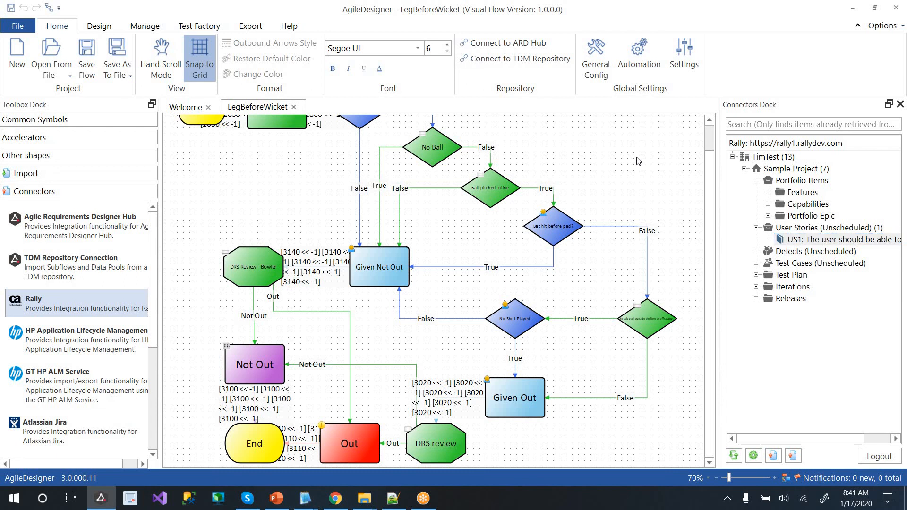
left_click(900, 103)
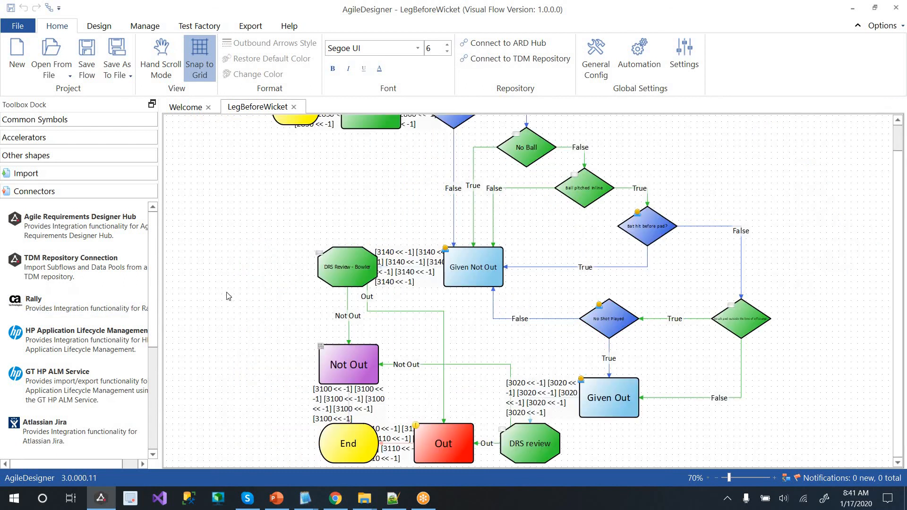
scroll(231, 273, "up", 1)
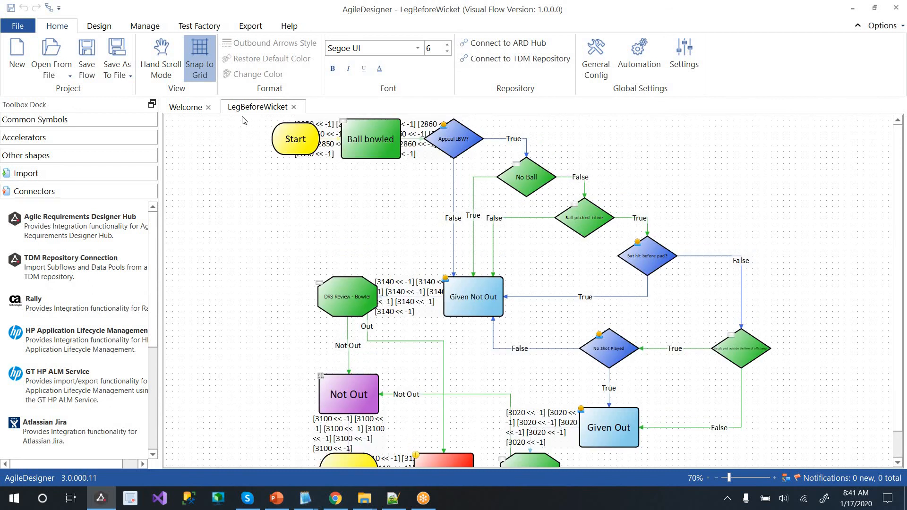
Open the Ball bowled block's Test Data and choose New Variable
left_click(368, 139)
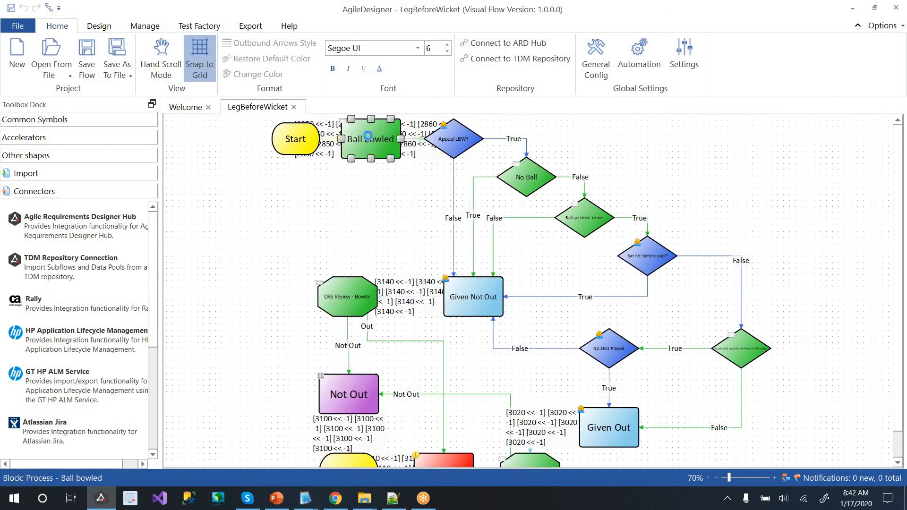
double_click(511, 3)
left_click(56, 59)
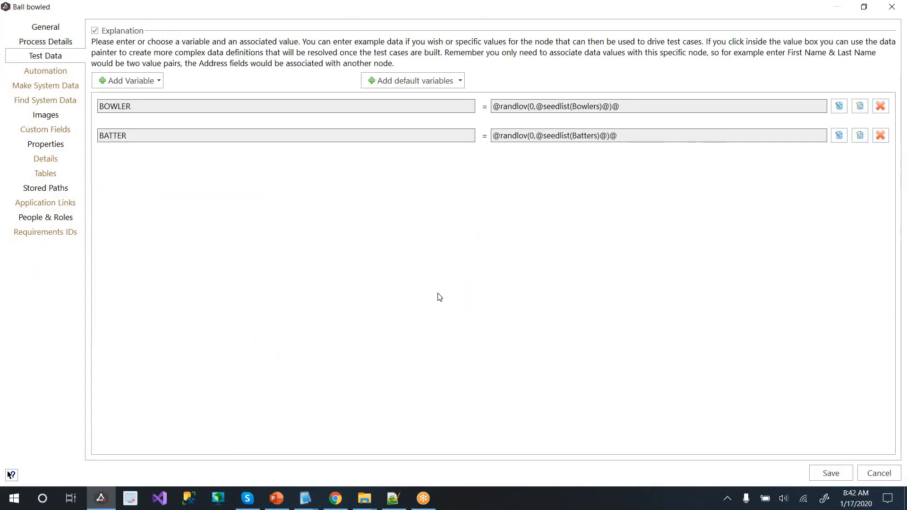
left_click(133, 87)
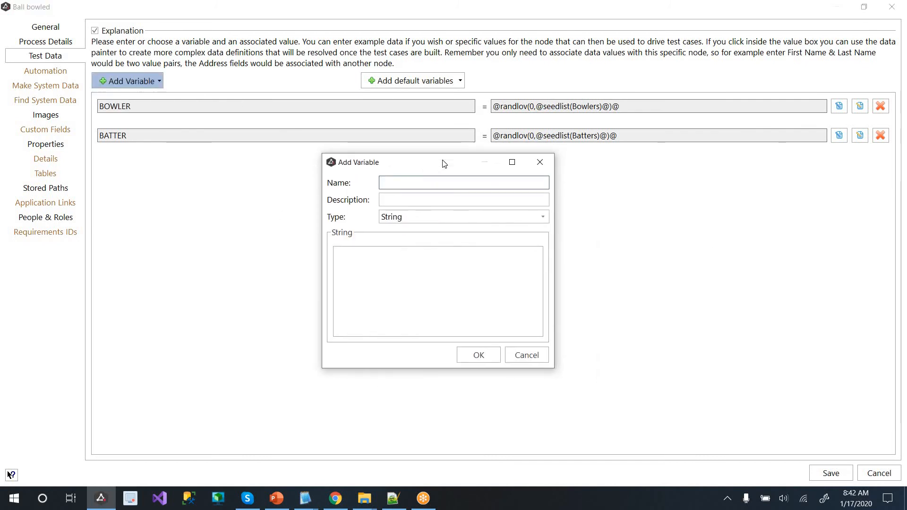
Create variable DeleteThis and connect the data painter to the DevTestDemo 1.0 TDMDG data group
type("DeleteThis")
left_click(473, 358)
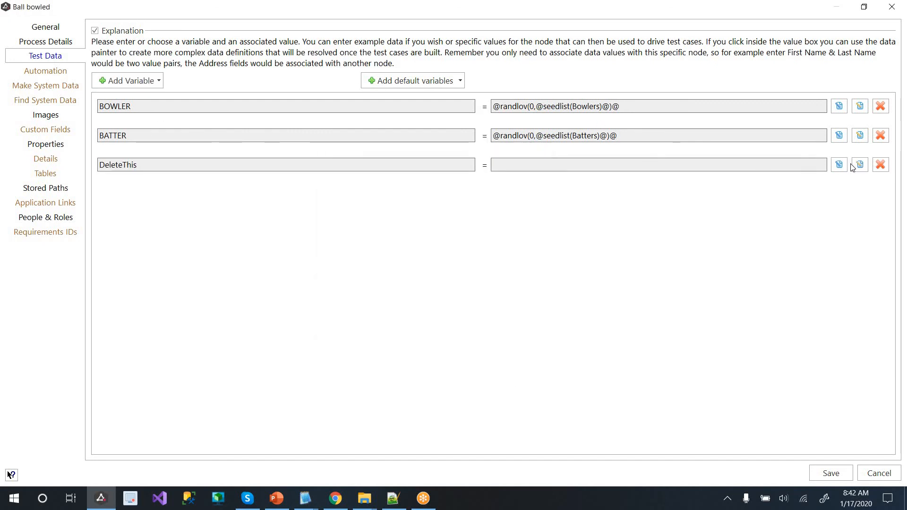
left_click(857, 169)
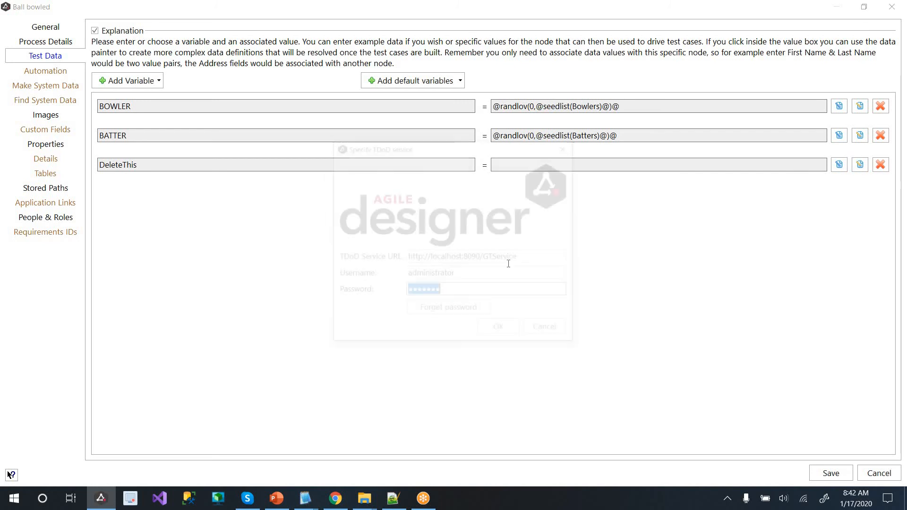
left_click(499, 327)
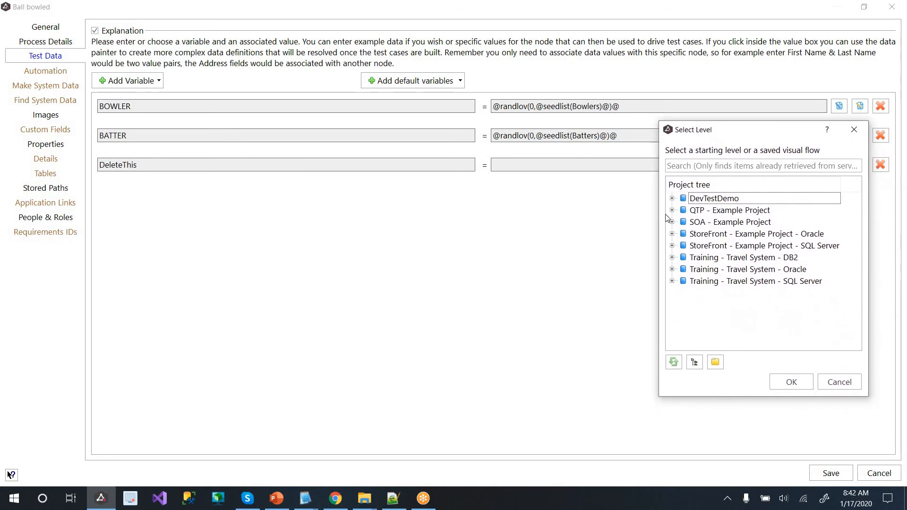
left_click(672, 199)
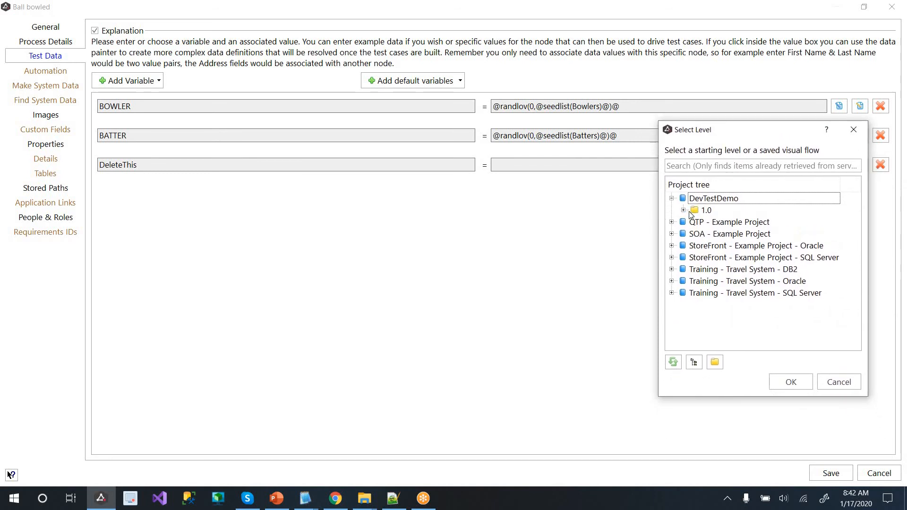
left_click(683, 210)
left_click(716, 223)
left_click(795, 386)
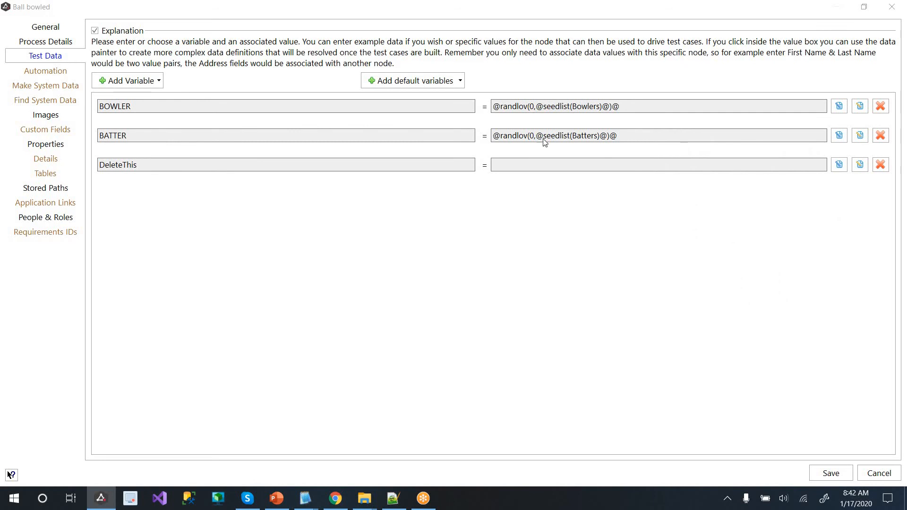
Enlarge the data painter, then try and clear an adddays expression
left_click(544, 165)
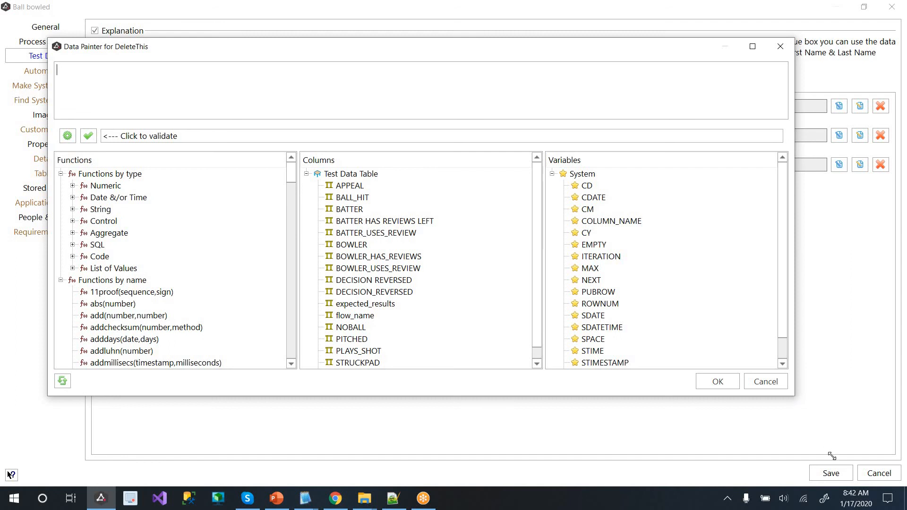
left_click_drag(831, 456, 843, 476)
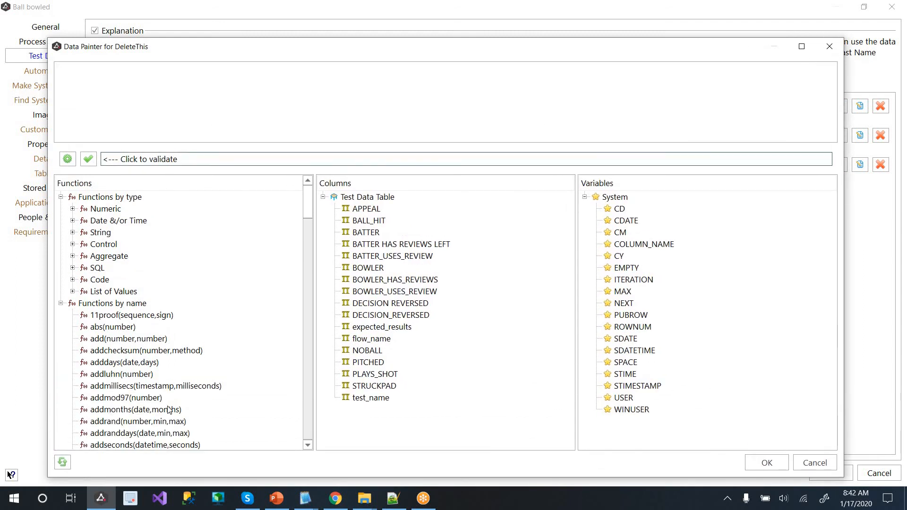
scroll(137, 364, "down", 2)
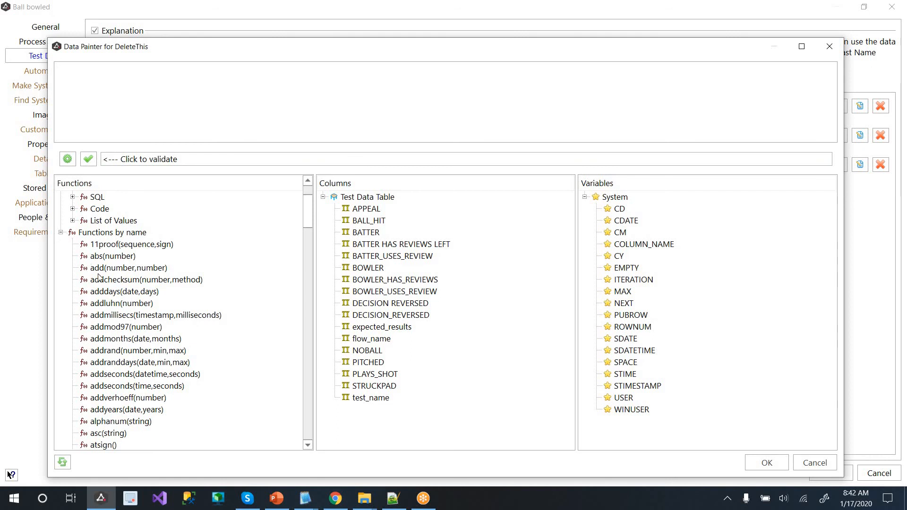
double_click(126, 292)
type("r")
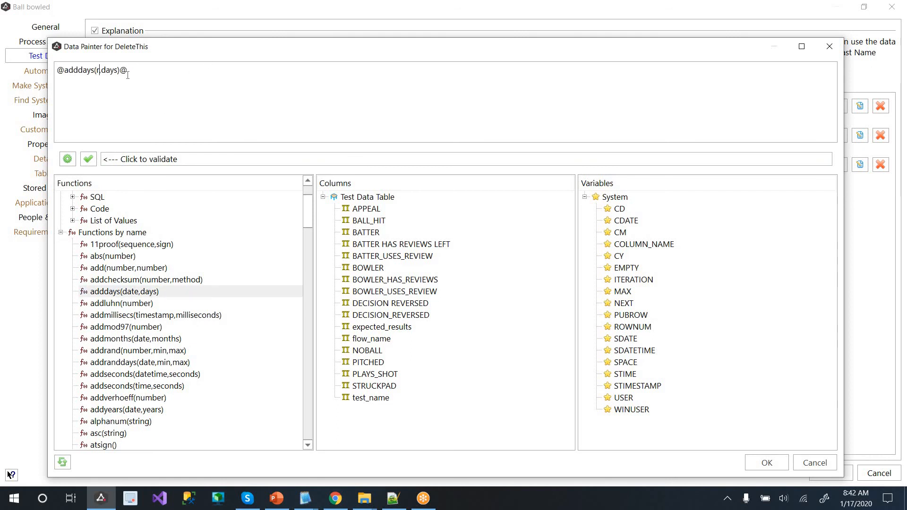
key("ctrl+a")
key("Delete")
scroll(156, 281, "down", 4)
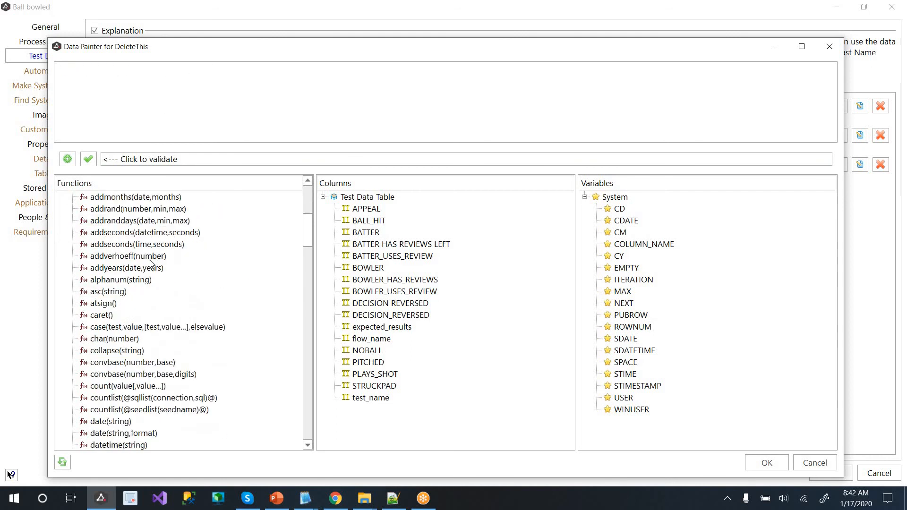
scroll(150, 263, "up", 6)
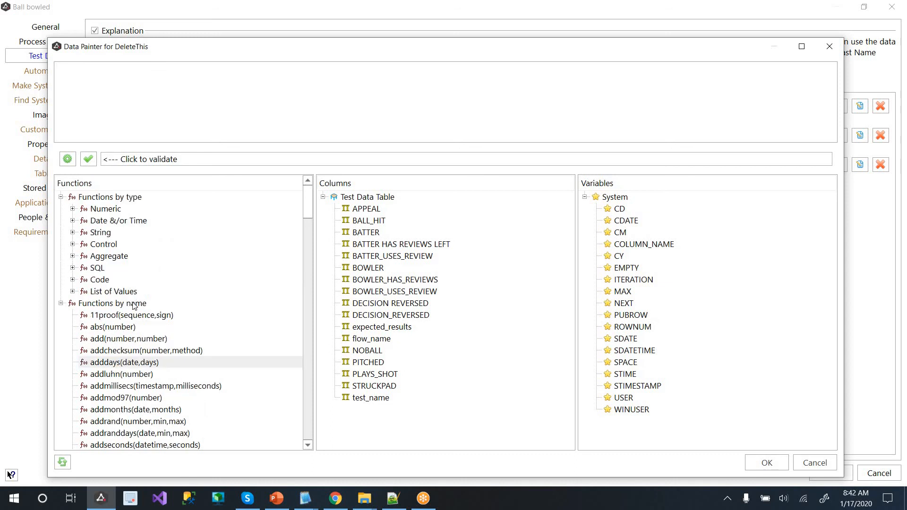
double_click(124, 291)
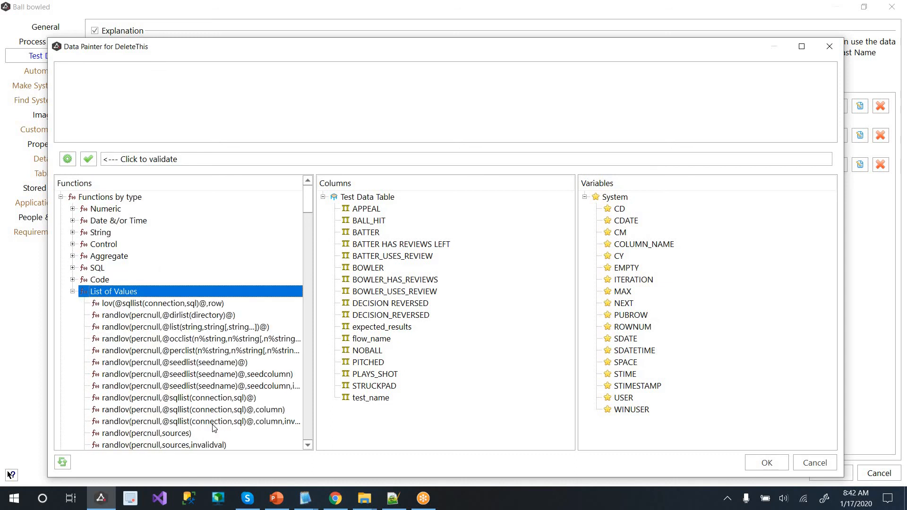
double_click(229, 365)
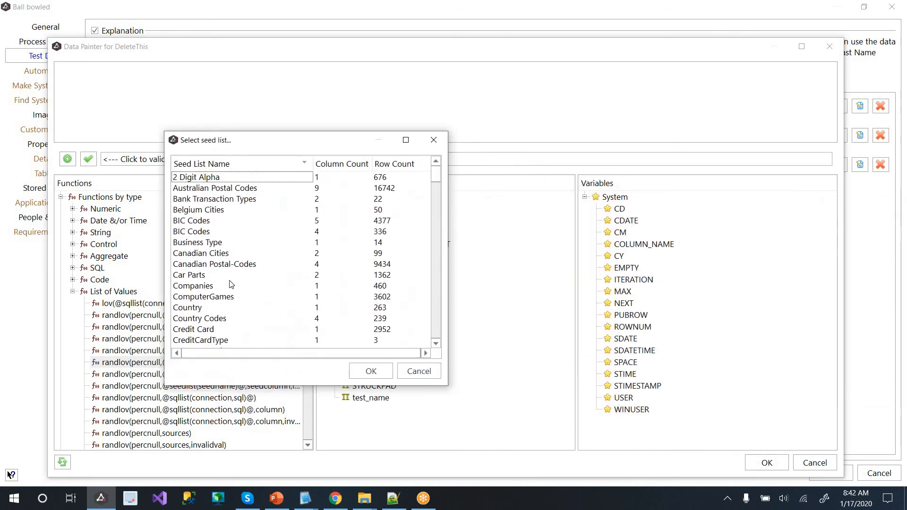
left_click(231, 285)
key("t")
scroll(238, 311, "down", 4)
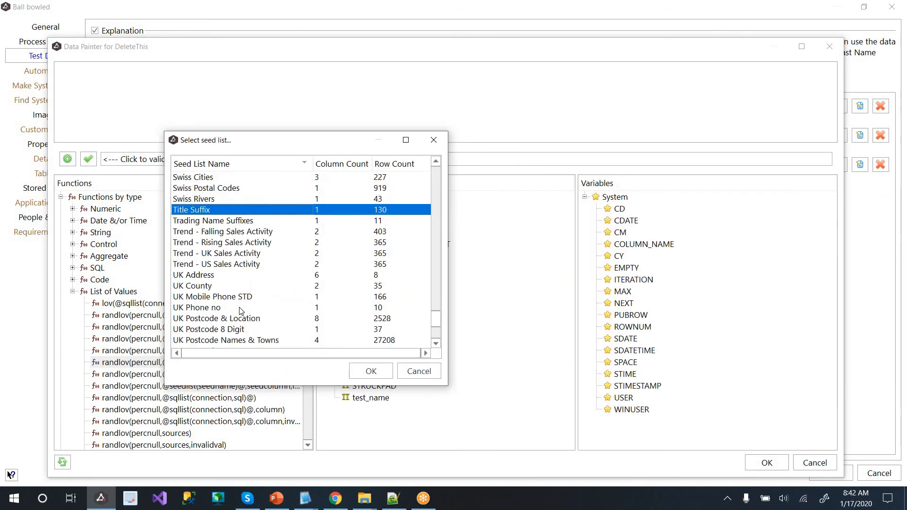
scroll(244, 308, "down", 4)
scroll(246, 302, "up", 15)
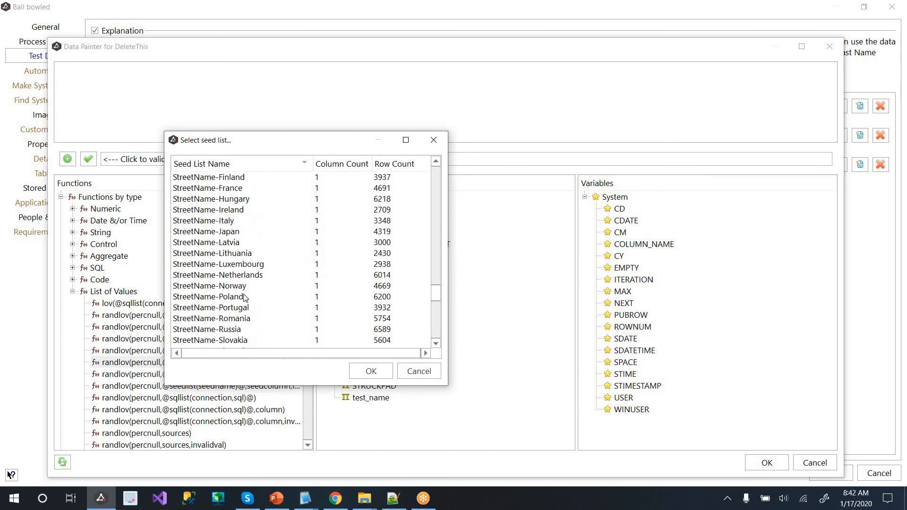
scroll(253, 289, "up", 3)
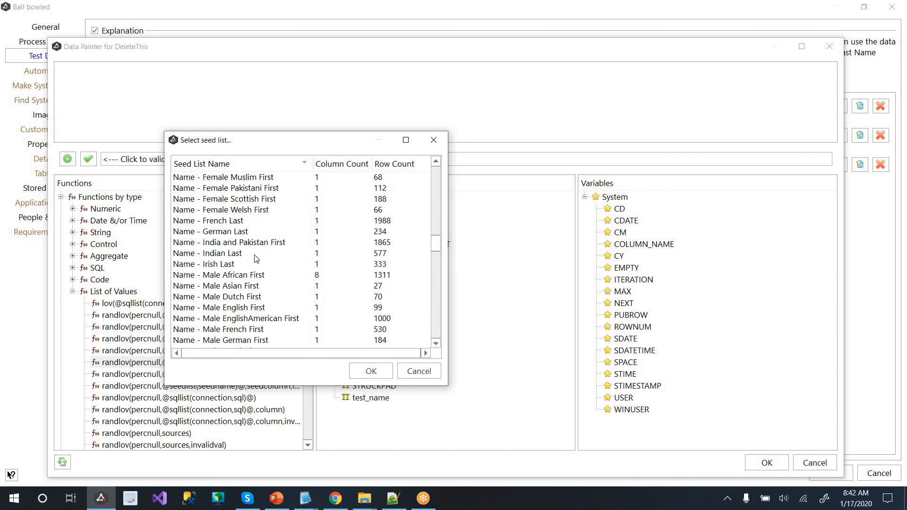
left_click(259, 221)
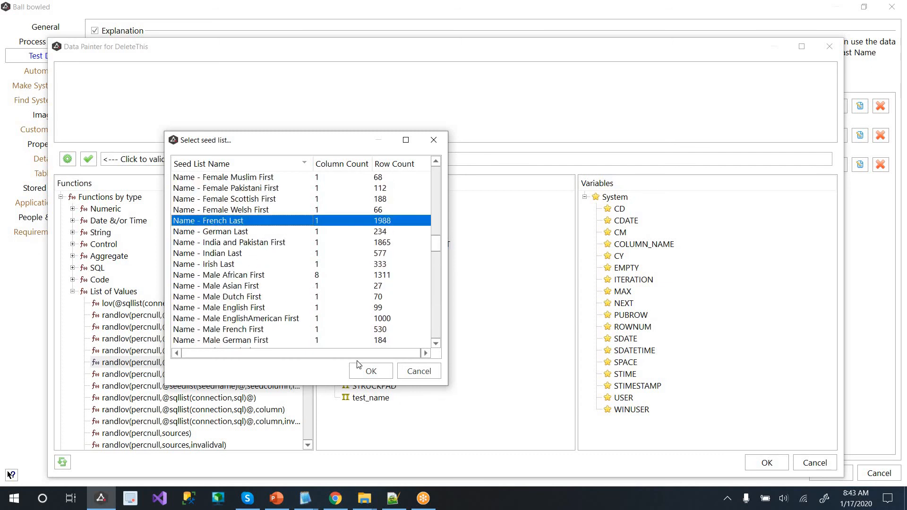
left_click(372, 372)
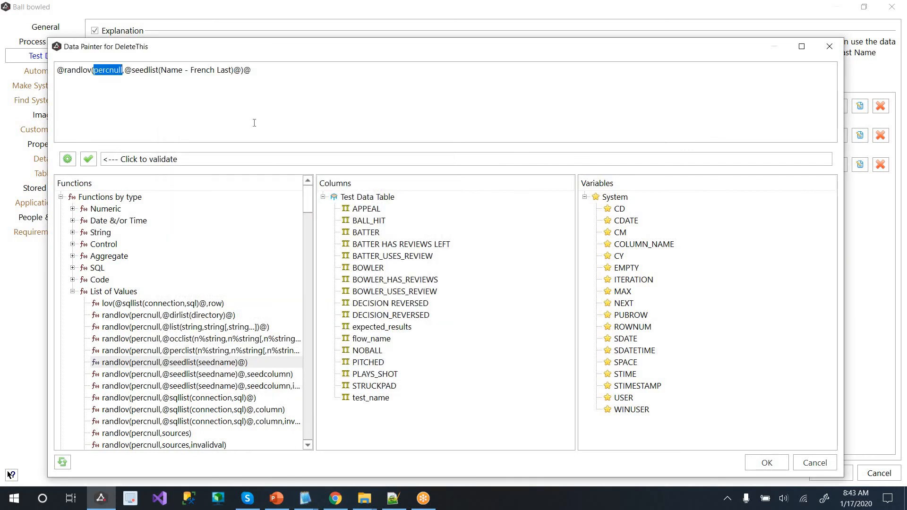
type("0")
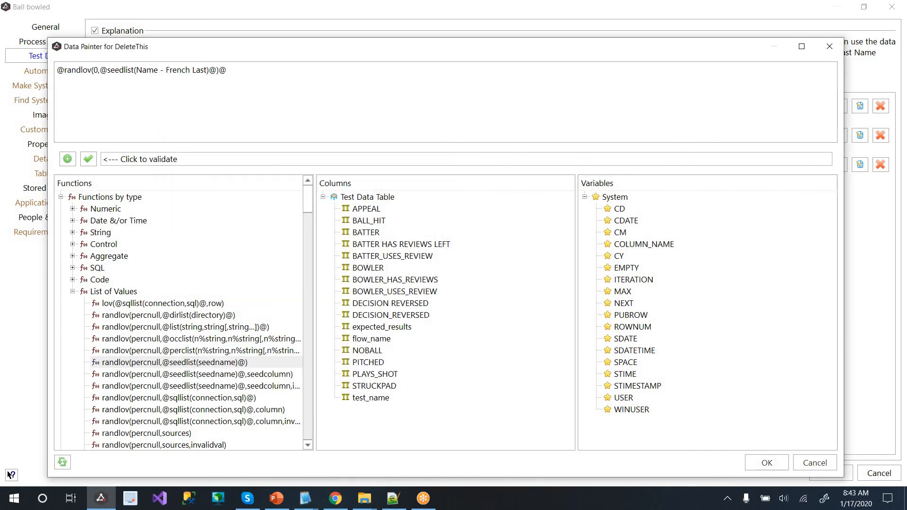
left_click(766, 463)
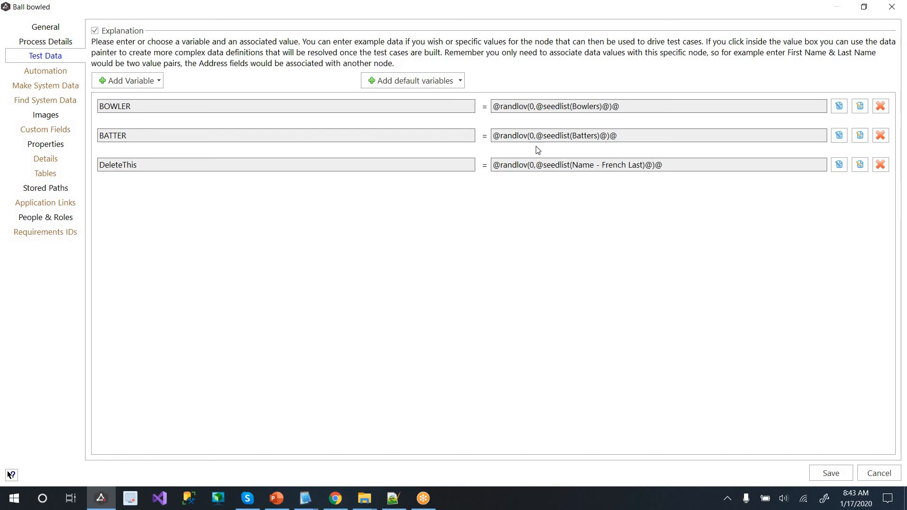
Remove DeleteThis and cancel, then browse No Ball's Images, Test Data and Output Details
left_click(880, 164)
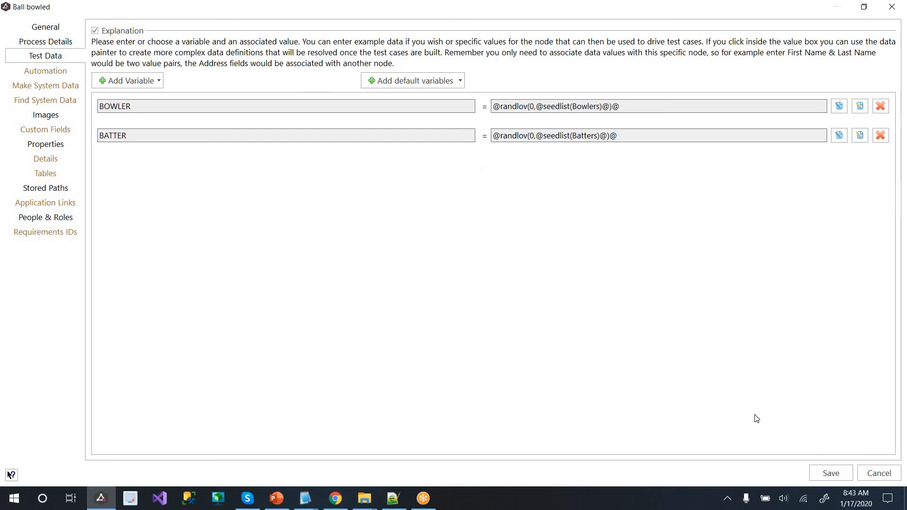
left_click(890, 474)
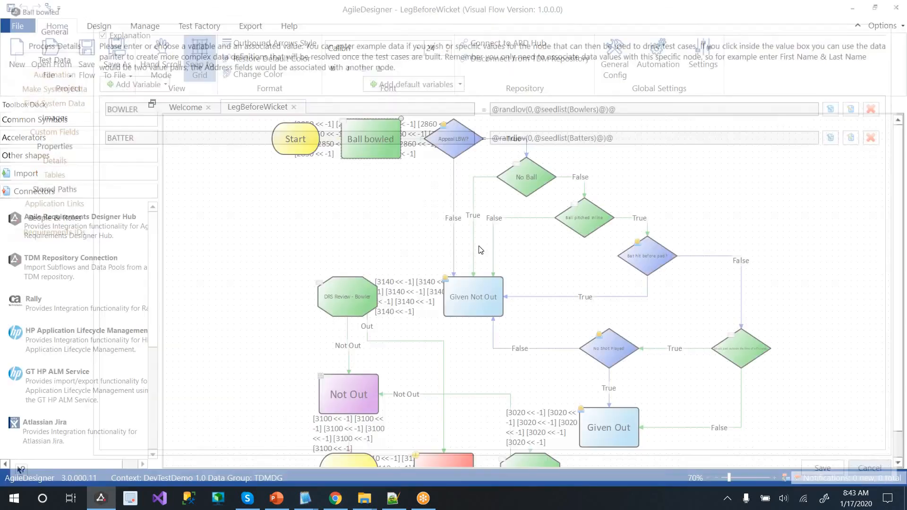
left_click(509, 174)
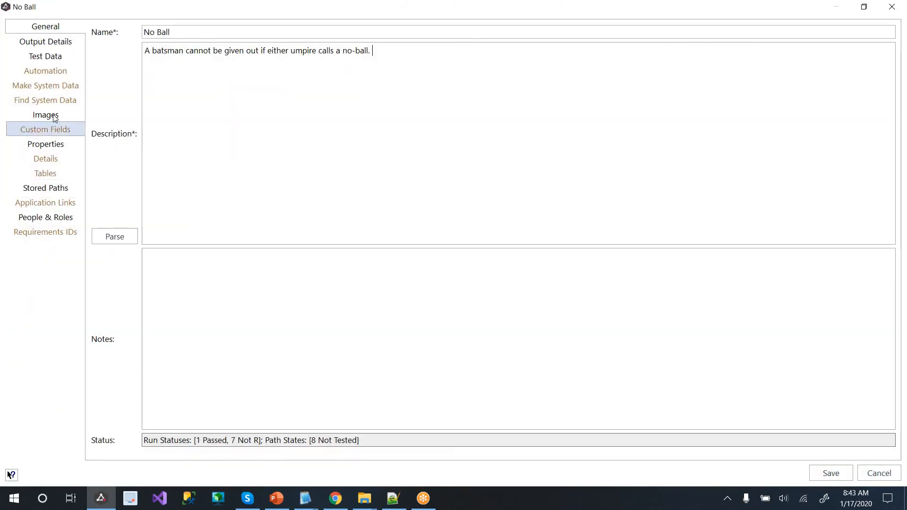
left_click(53, 116)
left_click(63, 60)
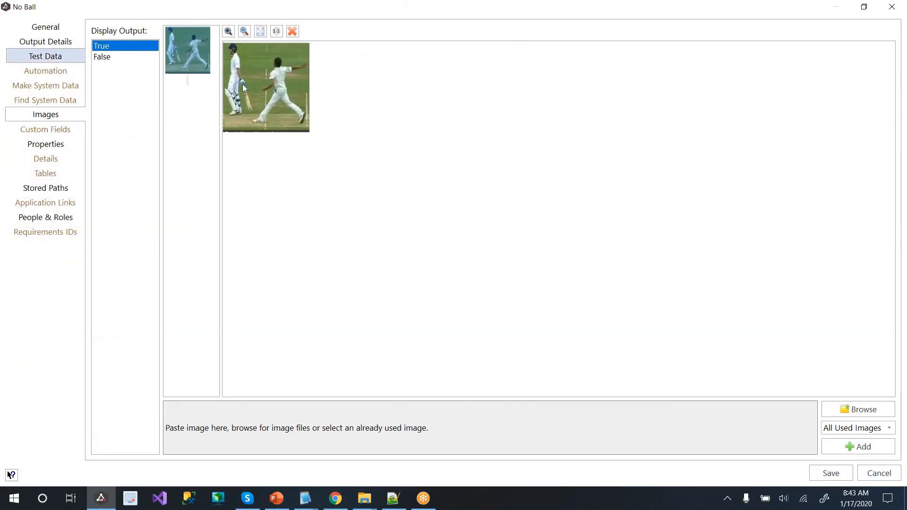
left_click(69, 45)
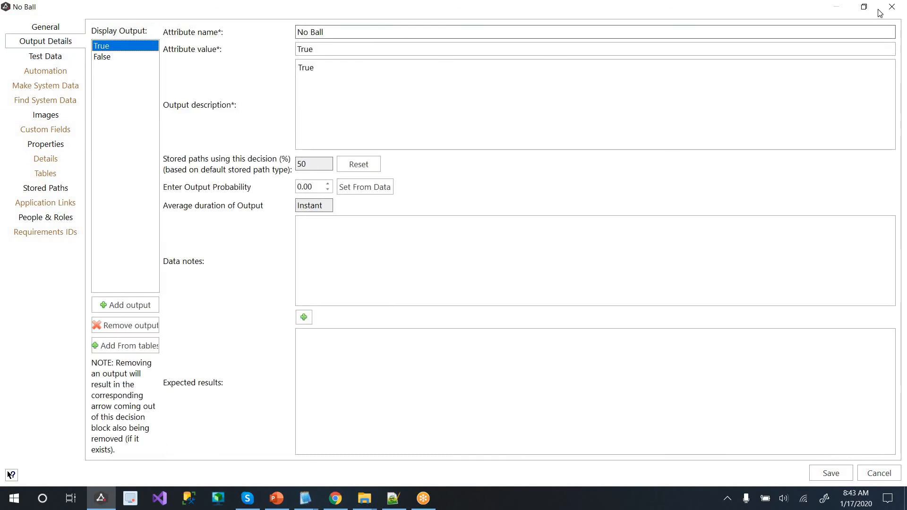
left_click(892, 6)
left_click(350, 299)
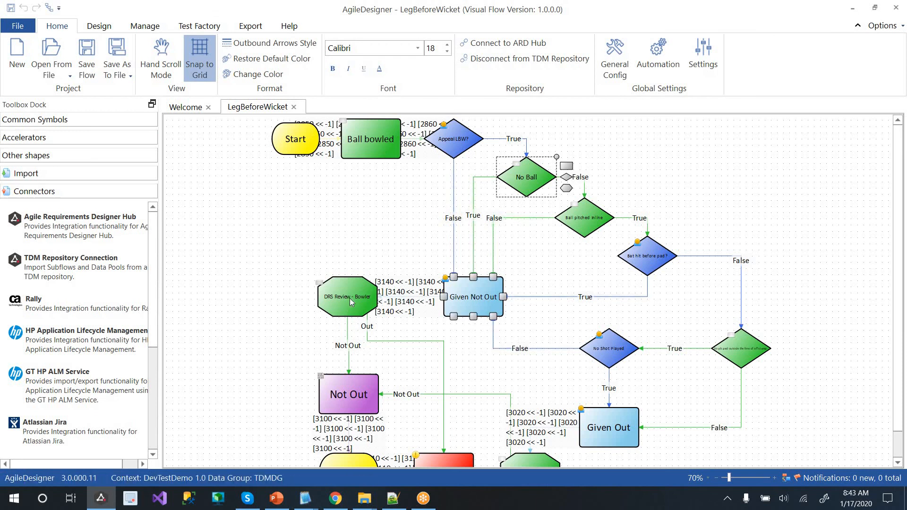
Inspect the DRS Review - Bowler decision table's row 1 values and add-column options
double_click(349, 298)
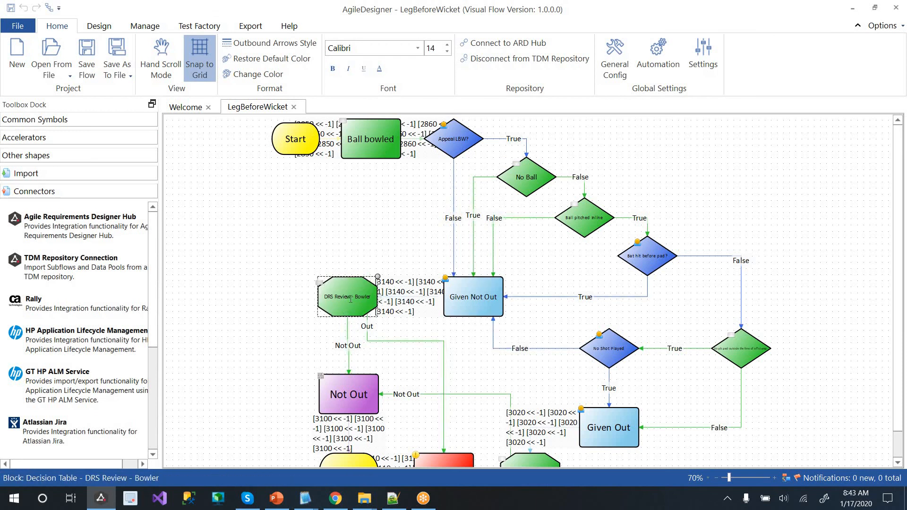
left_click(33, 42)
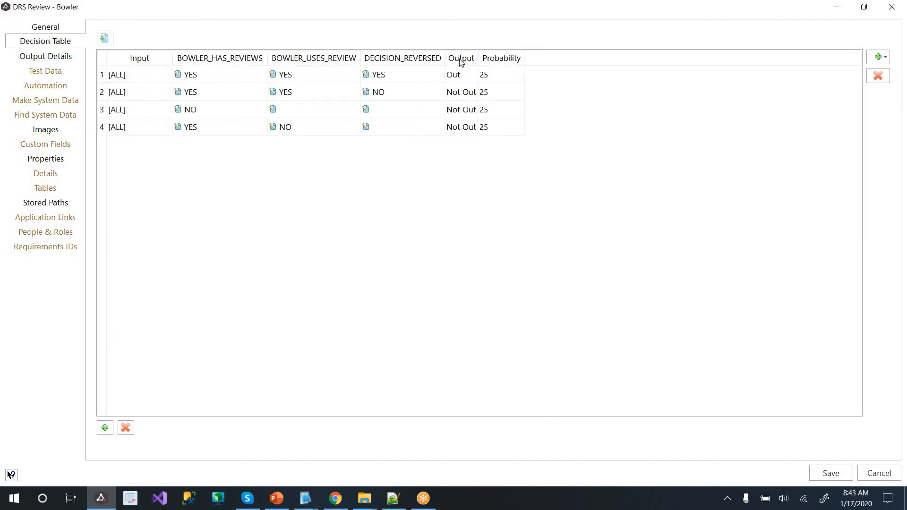
left_click(461, 58)
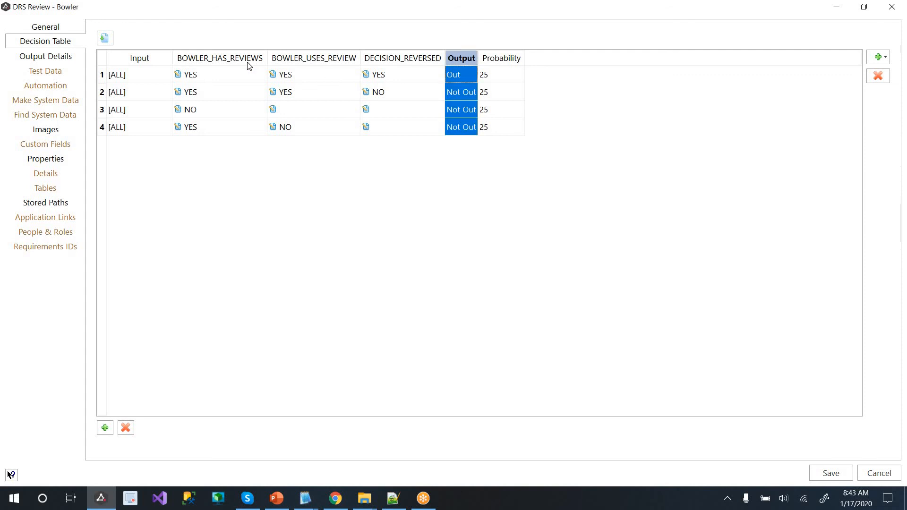
left_click(212, 59)
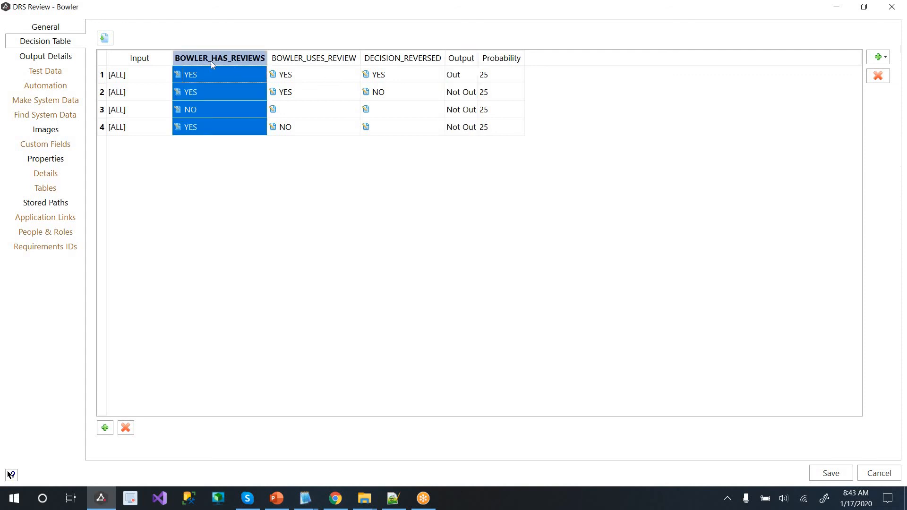
left_click(236, 66)
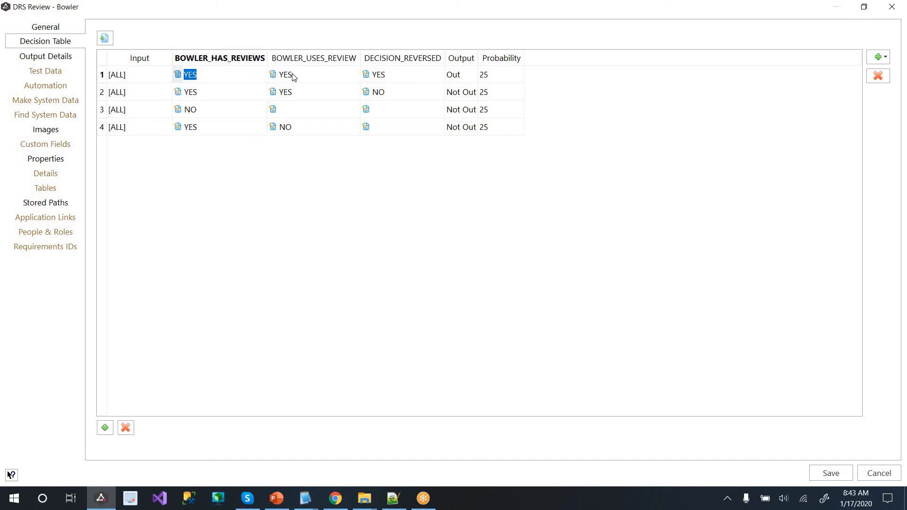
left_click(316, 67)
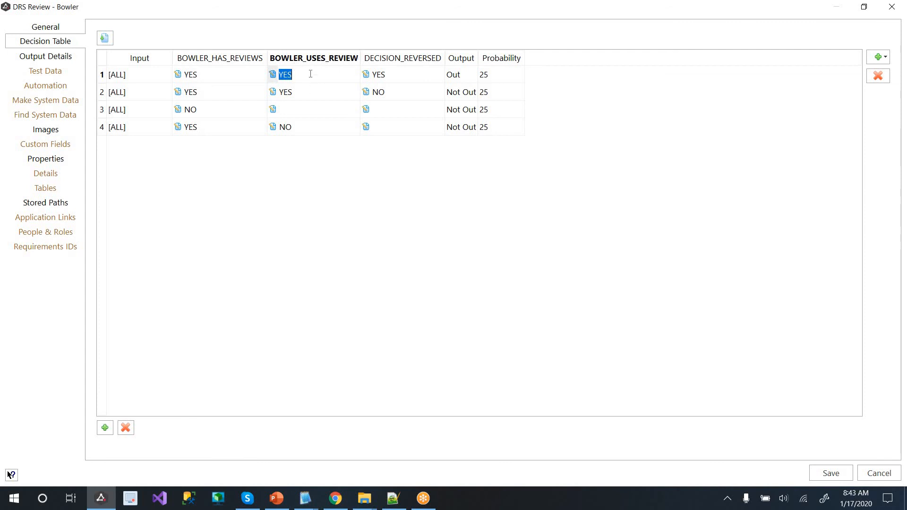
left_click(405, 75)
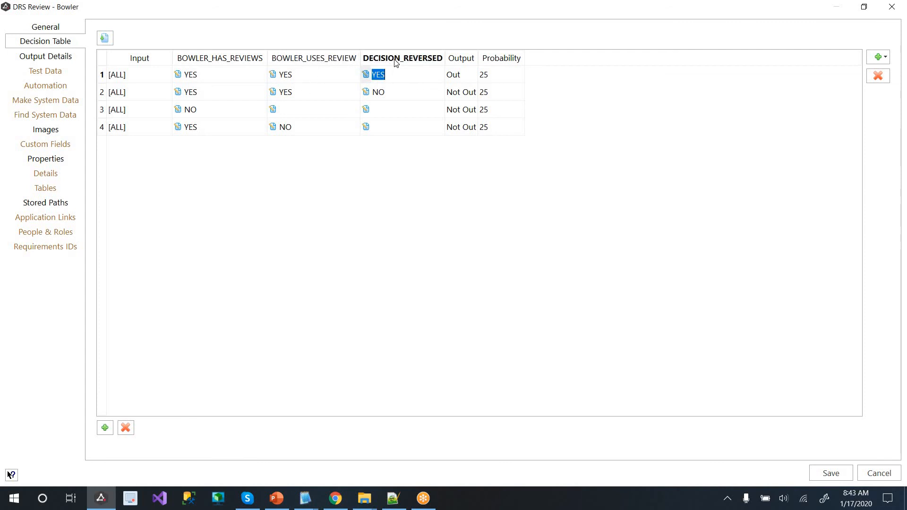
left_click(466, 81)
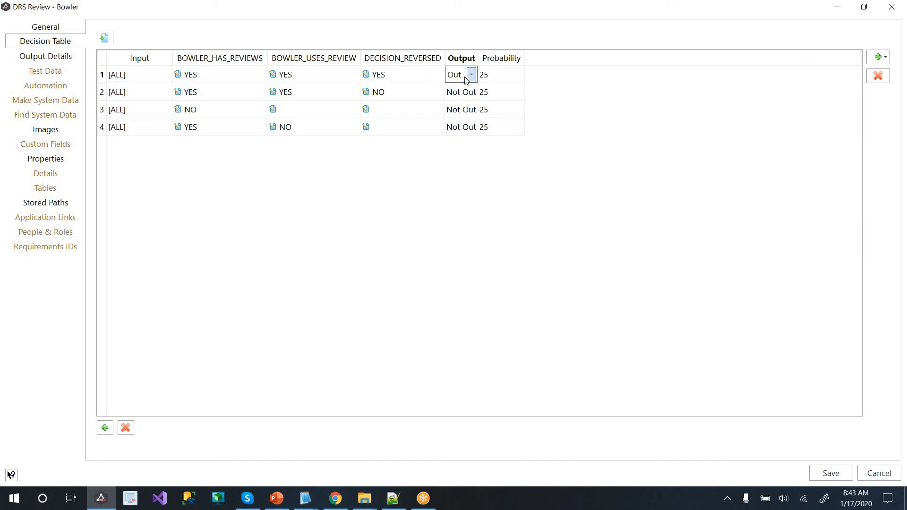
left_click(606, 349)
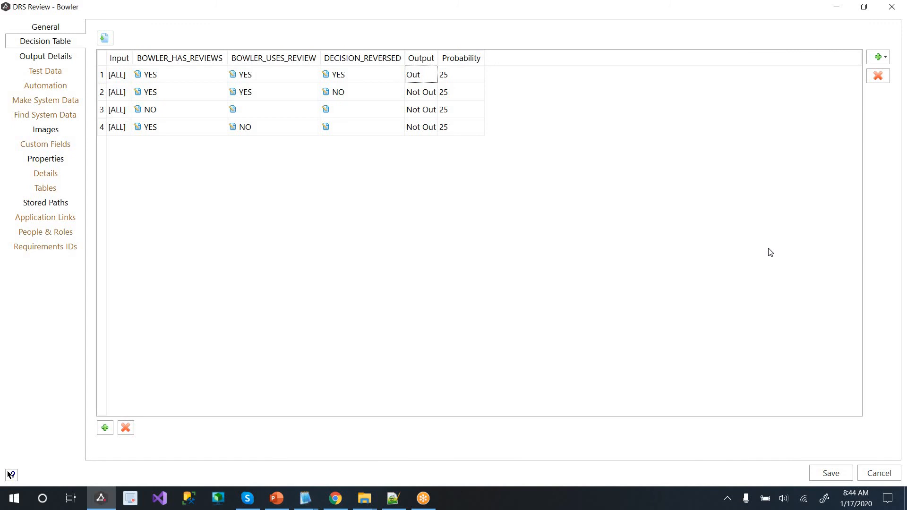
left_click(876, 58)
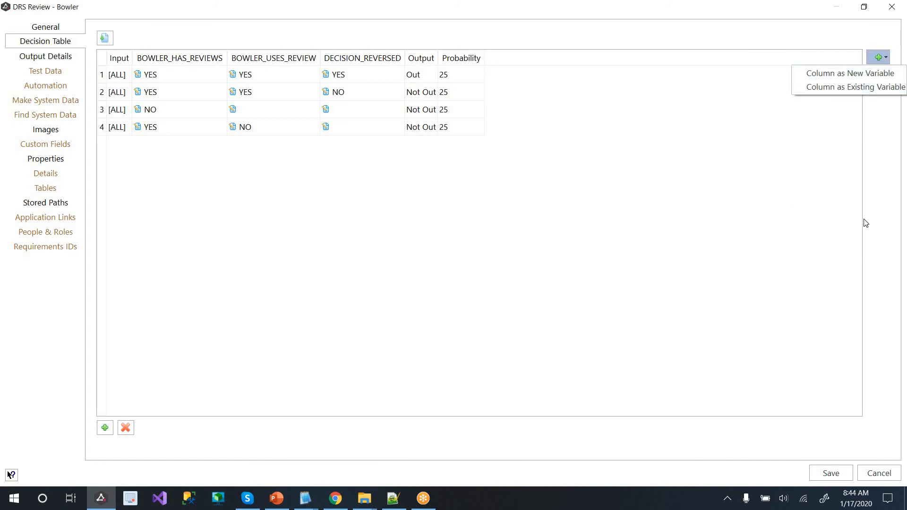
left_click(871, 503)
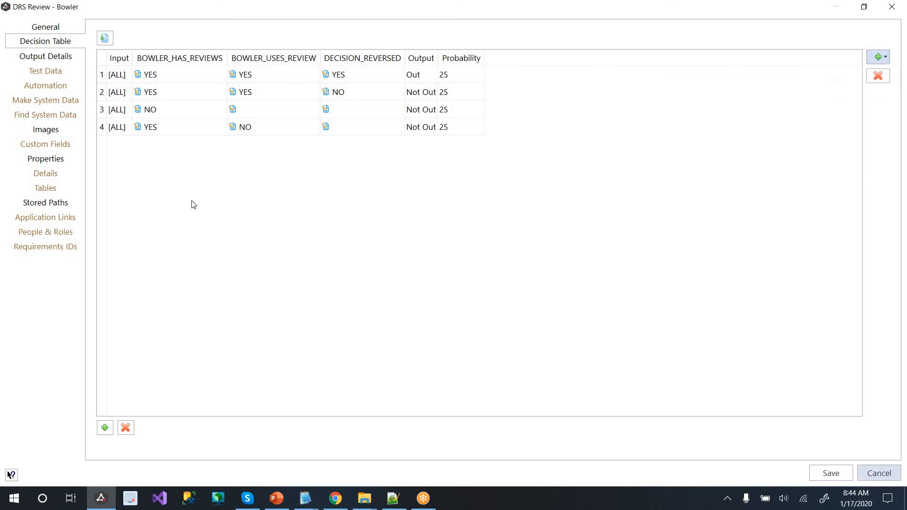
Compare the Out and Not Out output images, then cancel without saving
left_click(46, 131)
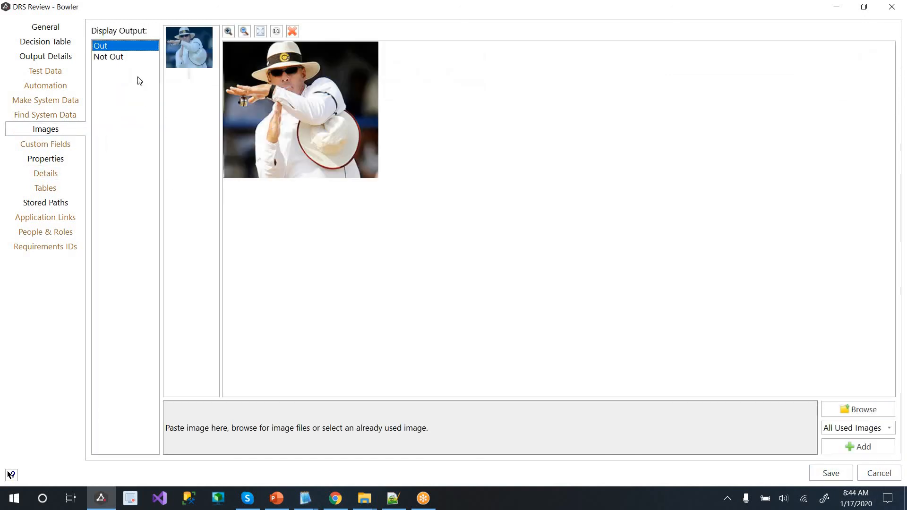
left_click(111, 56)
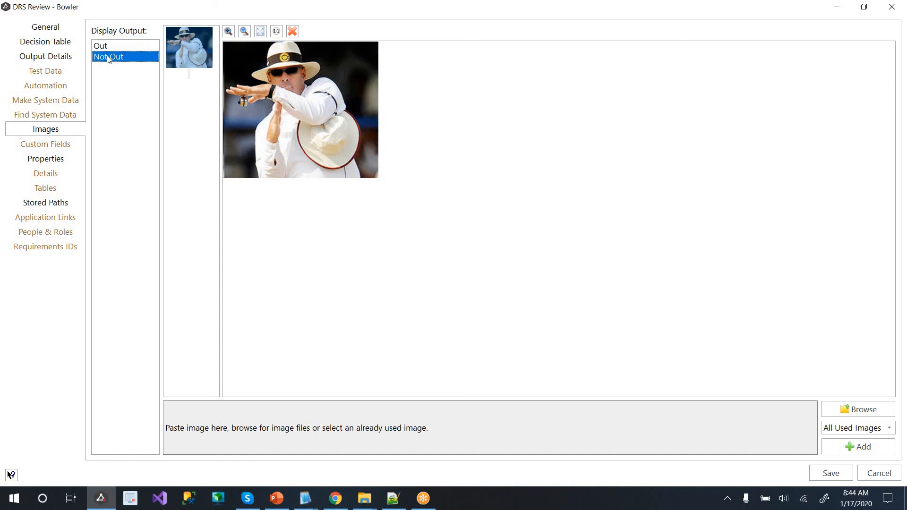
left_click(109, 48)
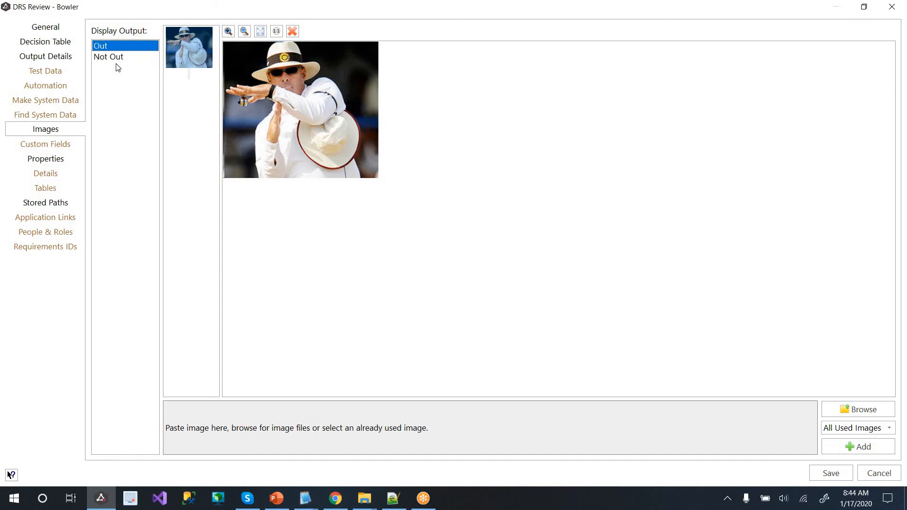
left_click(112, 57)
left_click(883, 473)
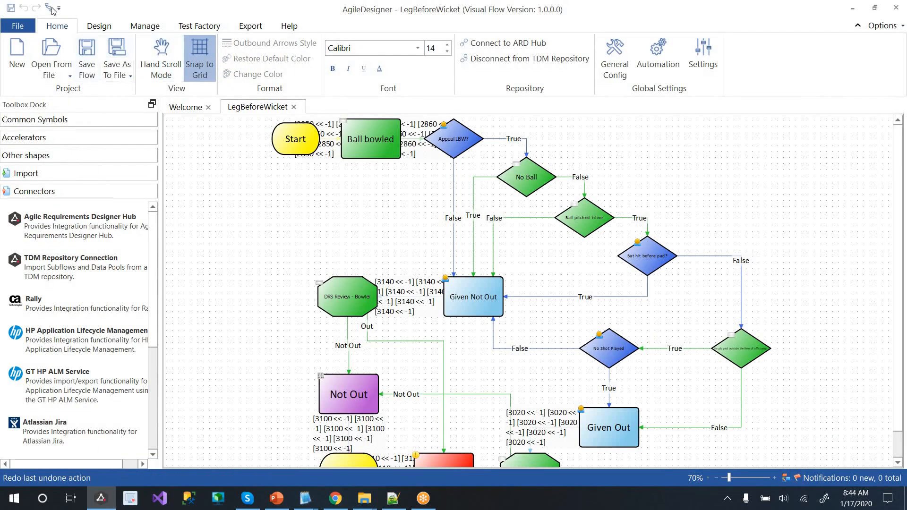
Generate paths in Path Explorer with the current optimization and view Paths 1 and 2
left_click(49, 7)
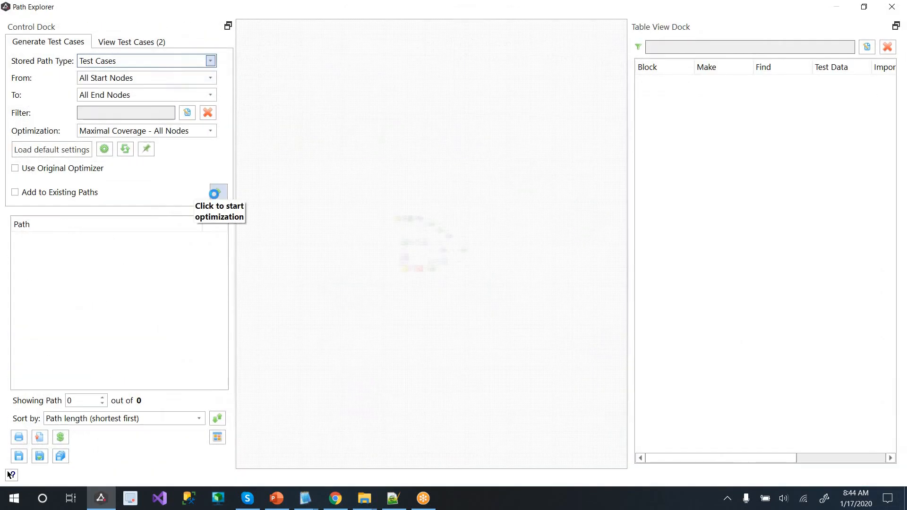
left_click(216, 191)
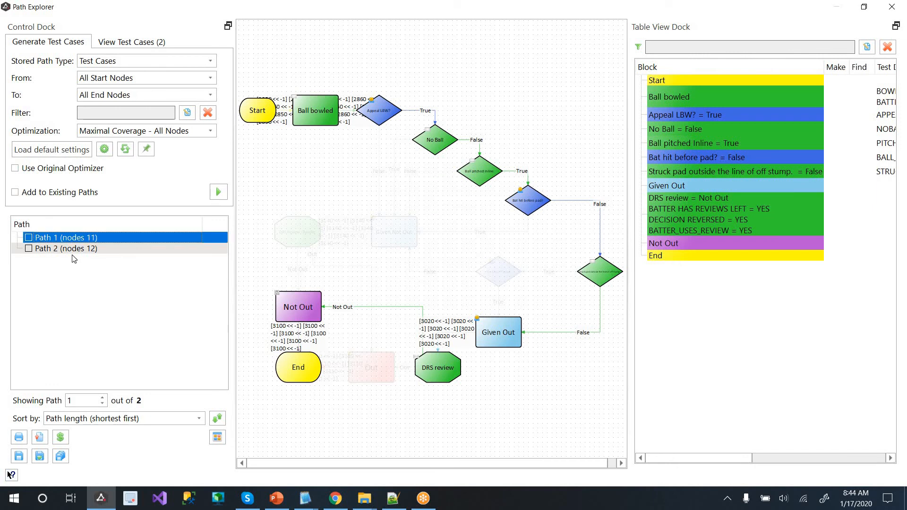
left_click(75, 246)
key("Up")
left_click(73, 247)
left_click(76, 240)
Regenerate with Full Coverage - All Possible Paths and view Paths 3, 4, 5, 7, 9, 10, 11, 13
left_click(202, 132)
left_click(193, 141)
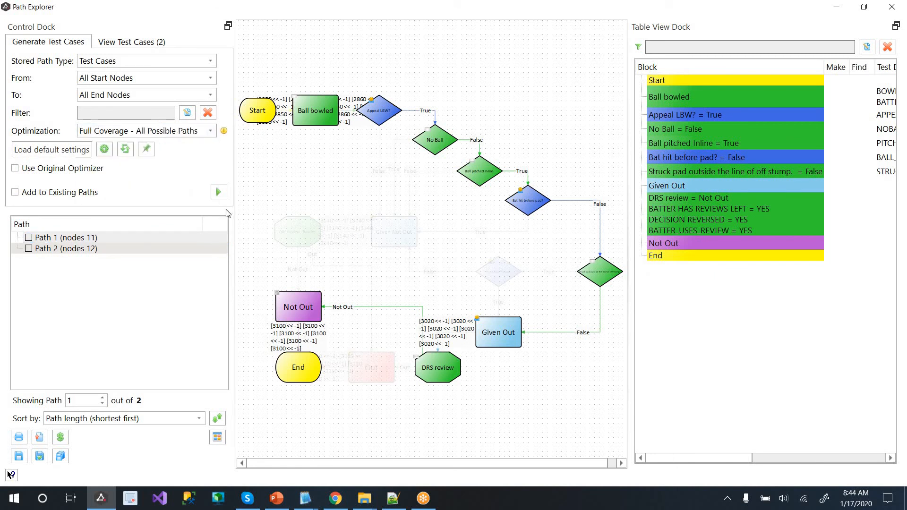
left_click(218, 191)
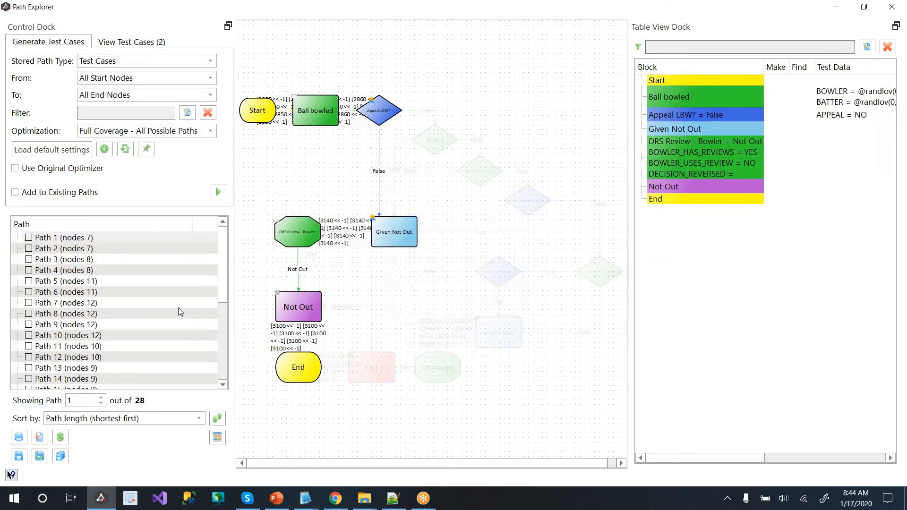
left_click(178, 307)
left_click(176, 347)
left_click(179, 324)
left_click(178, 283)
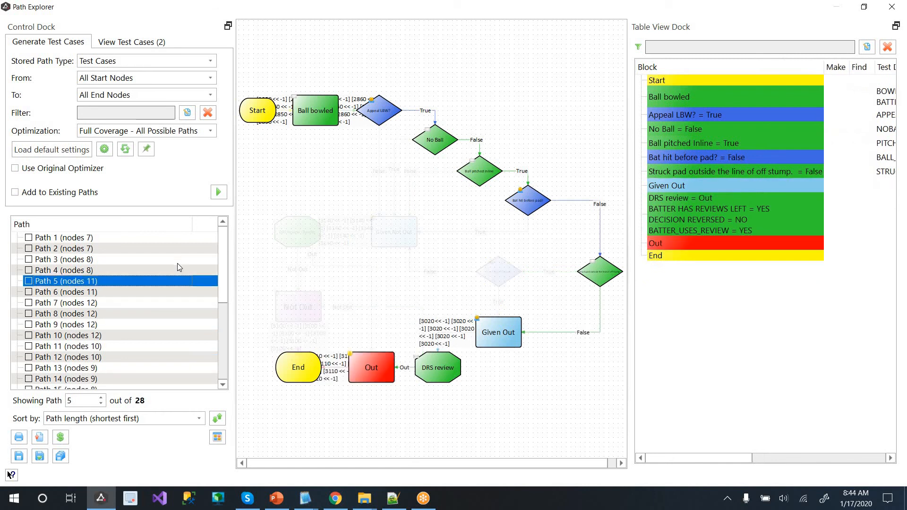
left_click(177, 266)
left_click(177, 260)
left_click(151, 326)
left_click(151, 332)
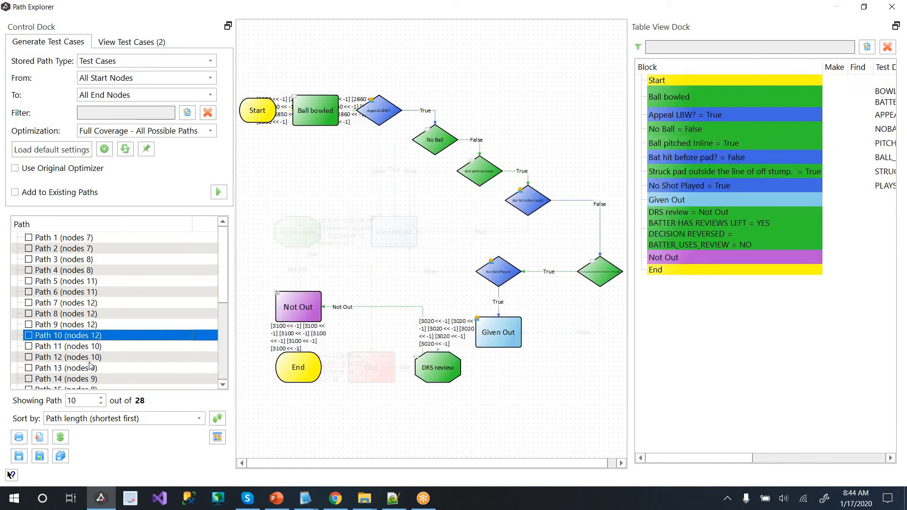
left_click(91, 367)
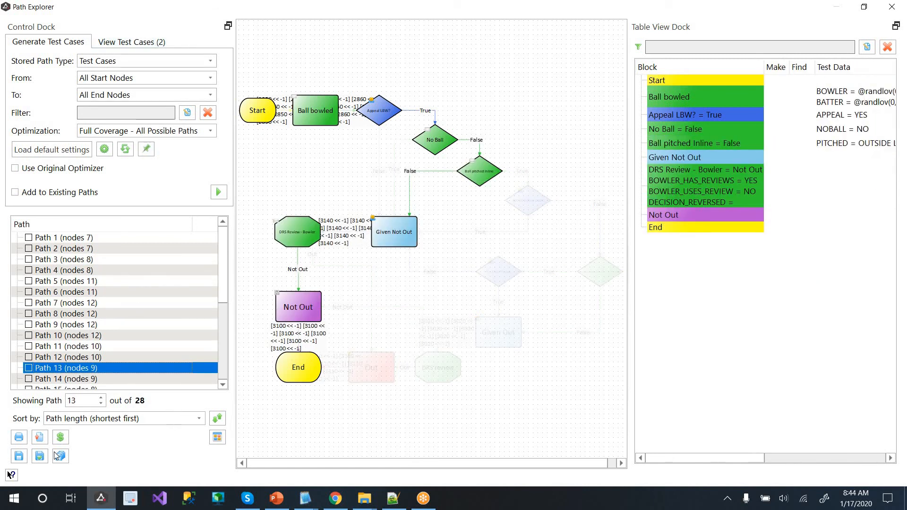
left_click(60, 455)
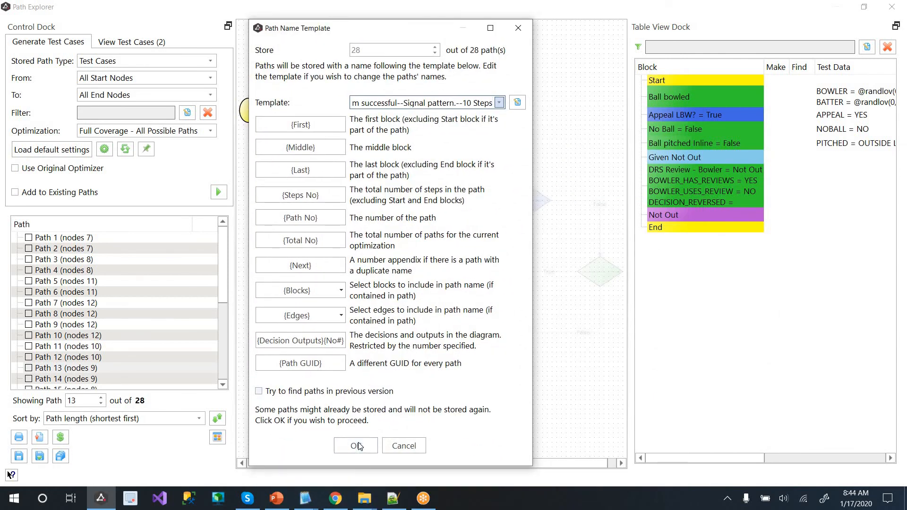
Accept the path name template and acknowledge that paths 9 and 28 already existed
left_click(358, 445)
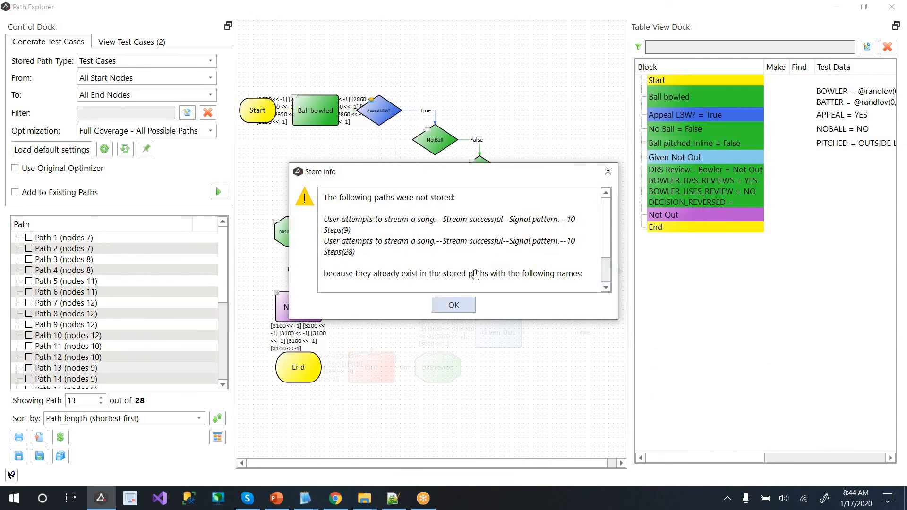
left_click(441, 308)
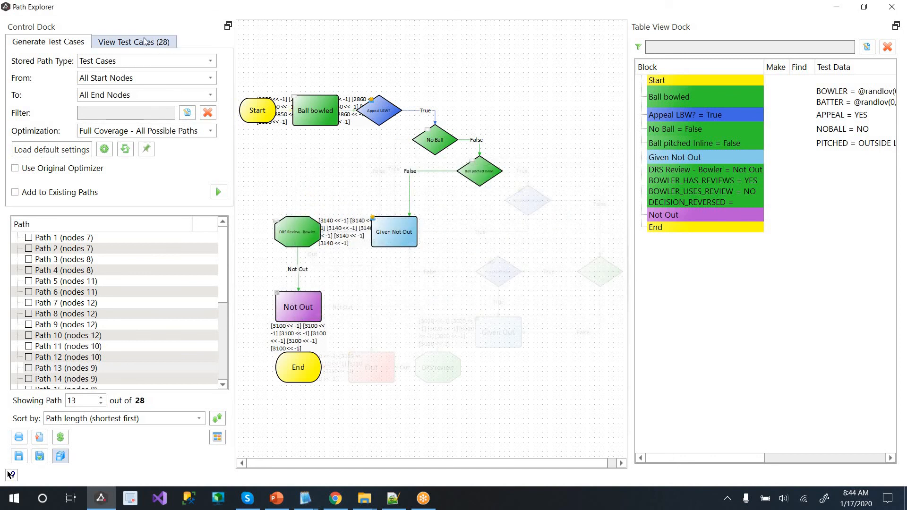
Show the stored test cases and browse a test case's counts, run history, links and general info
left_click(144, 41)
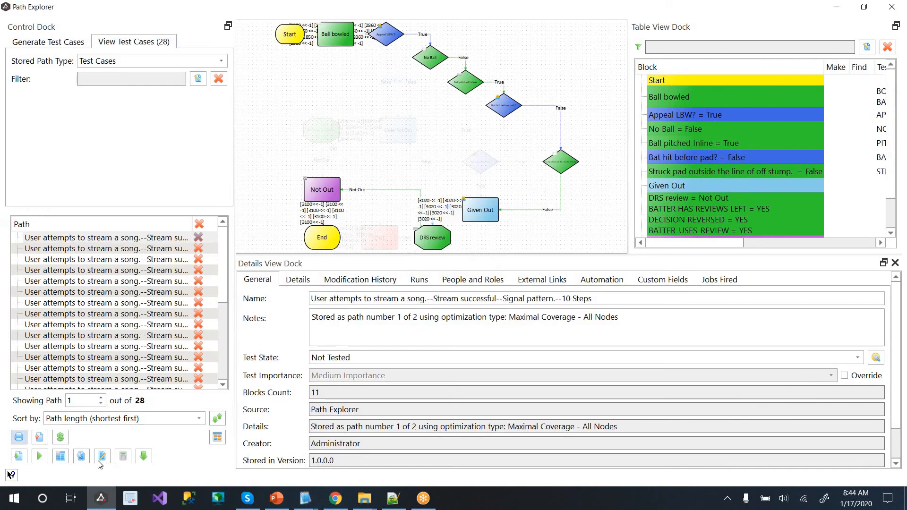
left_click(41, 438)
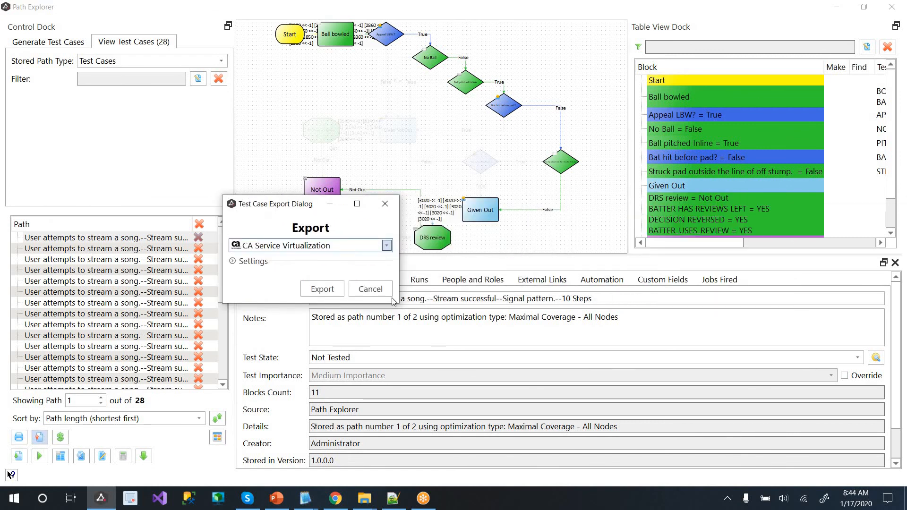
left_click(370, 289)
left_click(298, 279)
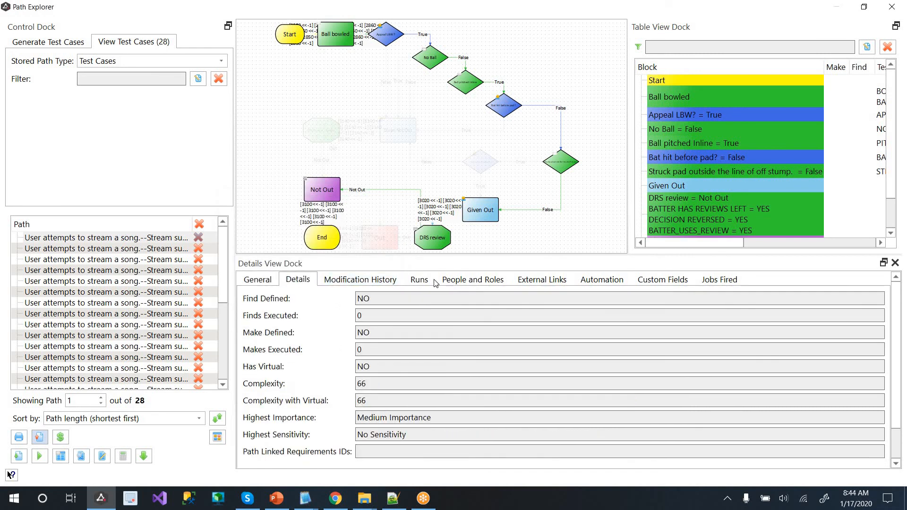
left_click(416, 282)
left_click(538, 282)
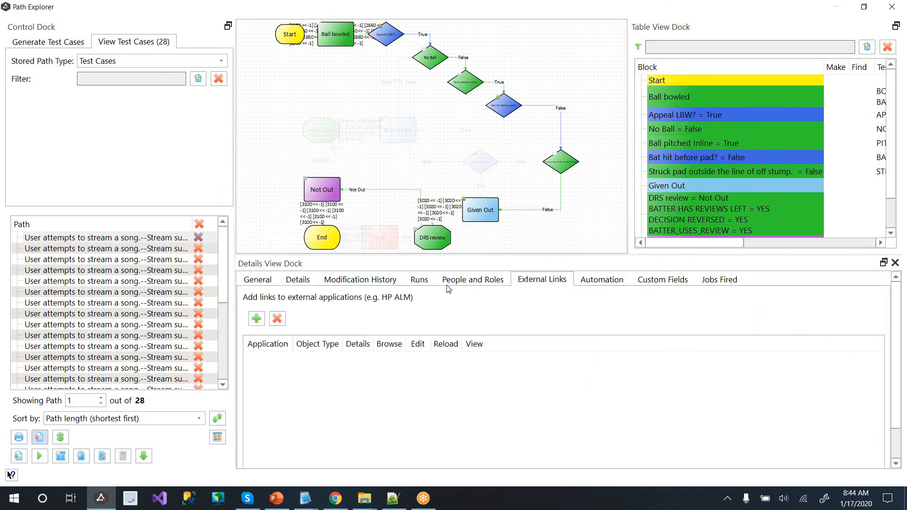
left_click(257, 279)
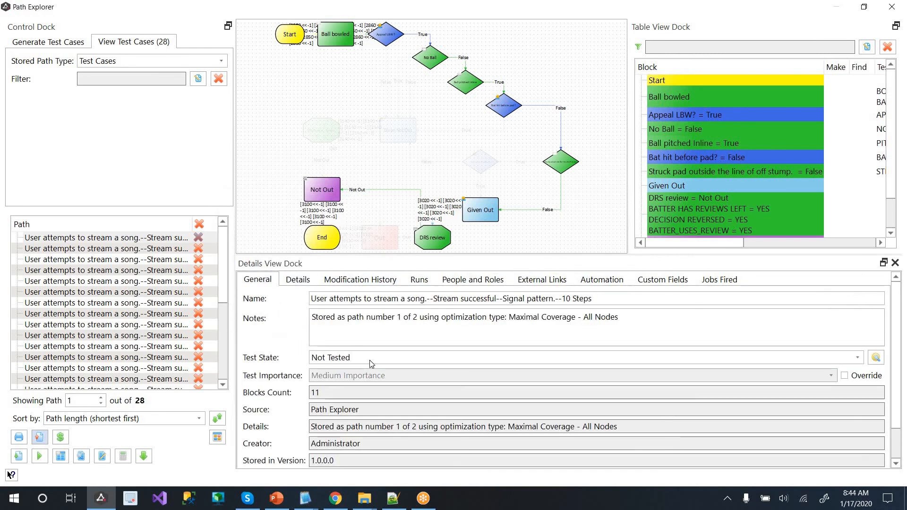
Inspect test data rows like BOWLER/BATTER and STRUCKPAD = OUTSIDE, then list Test Case Export destinations
left_click(765, 243)
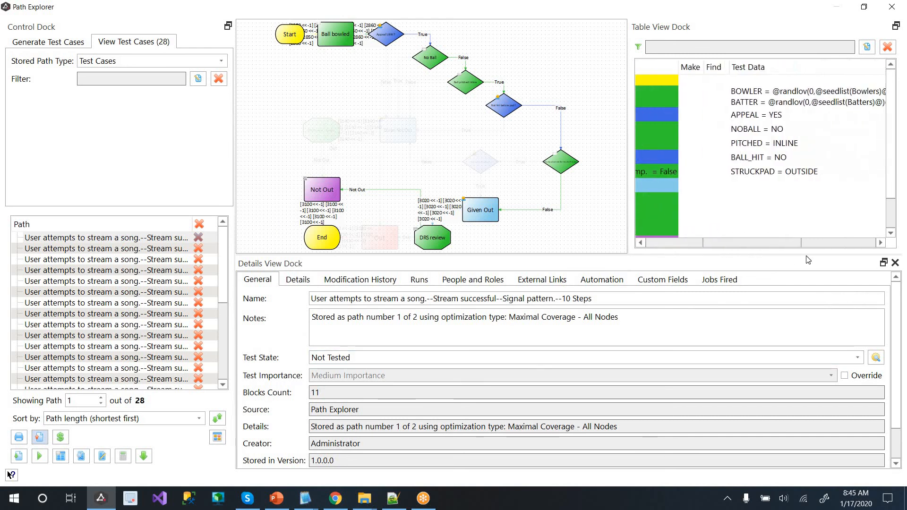
left_click_drag(806, 257, 776, 254)
left_click(756, 92)
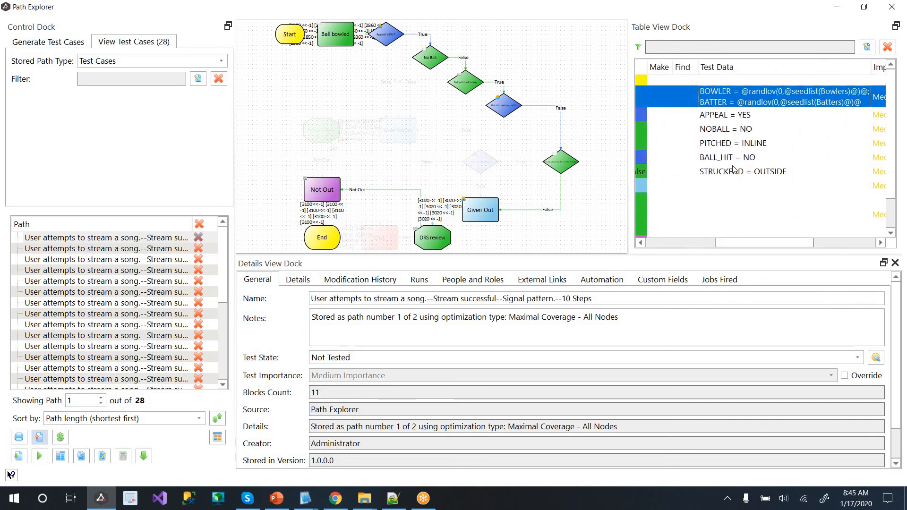
left_click(733, 170)
left_click(831, 242)
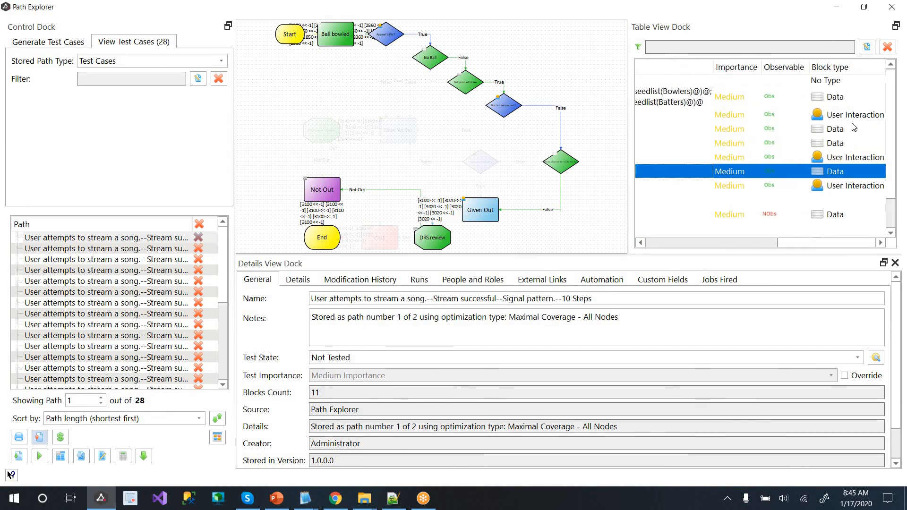
left_click(851, 215)
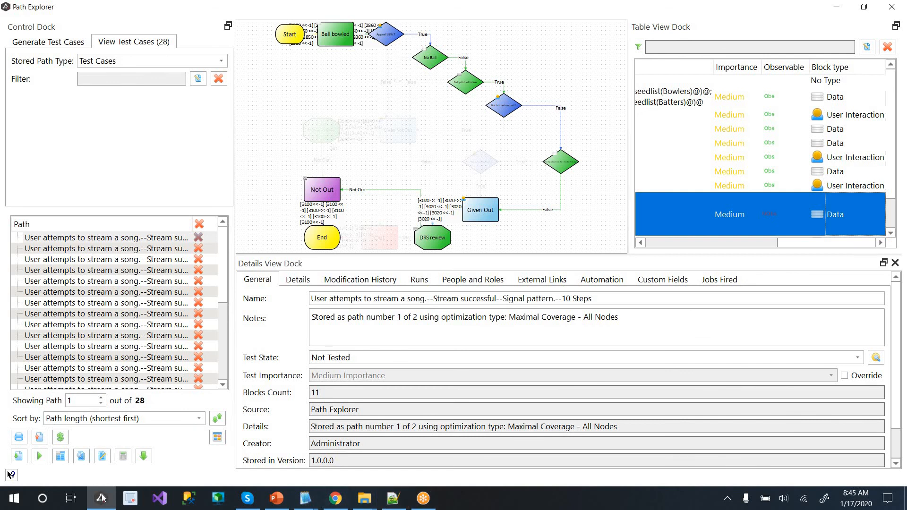
mouse_move(102, 496)
left_click(44, 439)
left_click(316, 249)
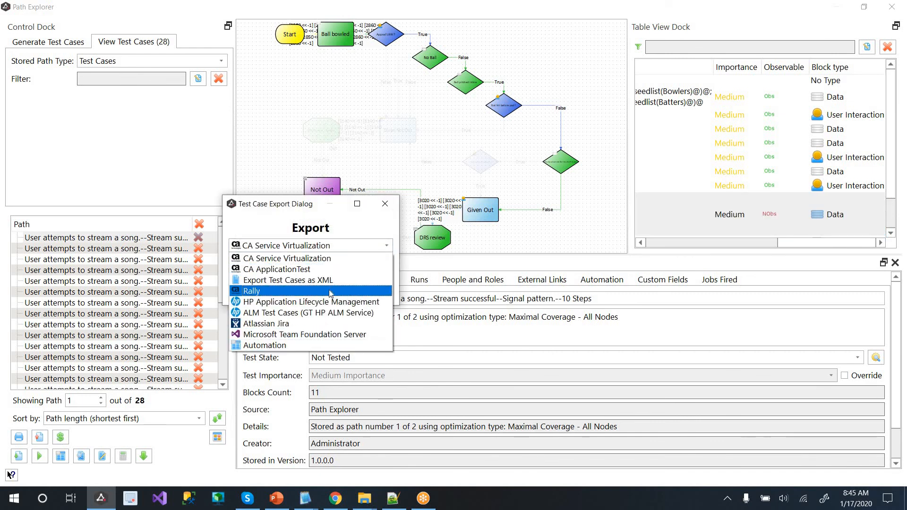
Export the stored paths to Rally as test cases filed under US1, including attached images
left_click(293, 290)
key("Escape")
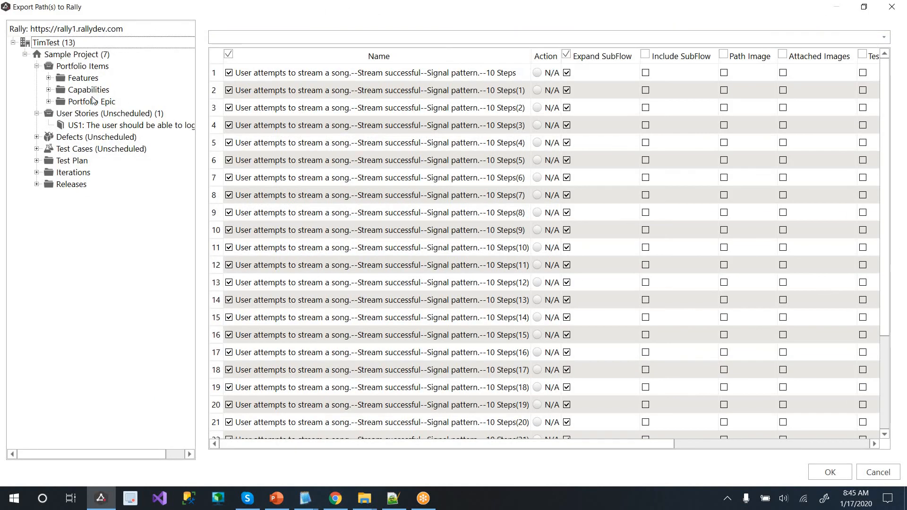
left_click(100, 126)
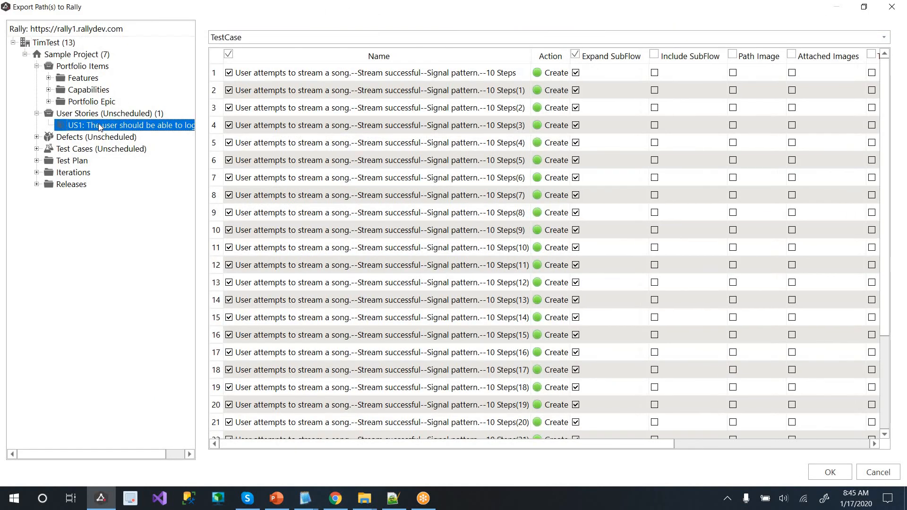
left_click_drag(667, 448, 638, 442)
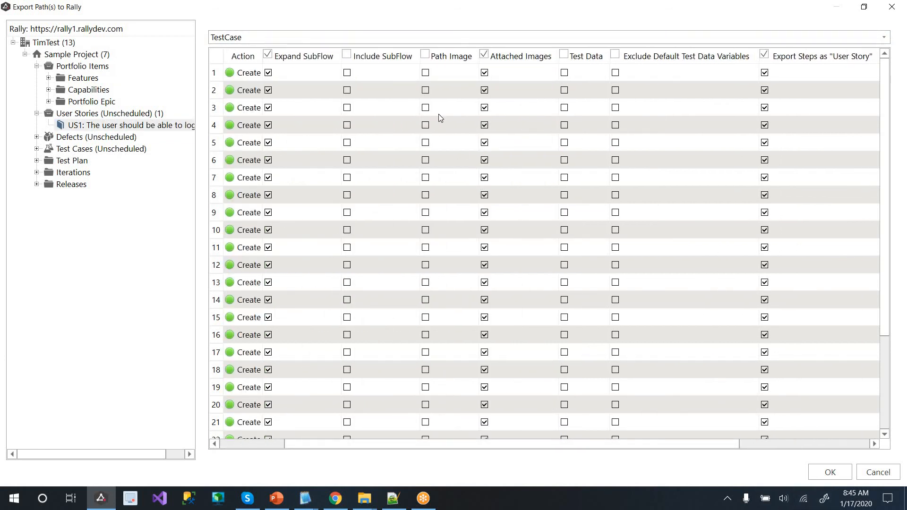
left_click(844, 473)
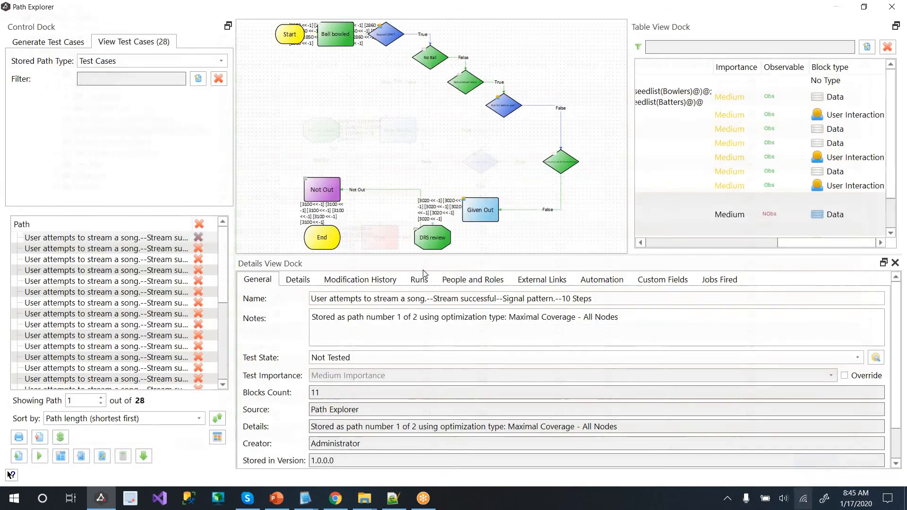
Reload Rally and show the test cases linked to user story US1
left_click(336, 499)
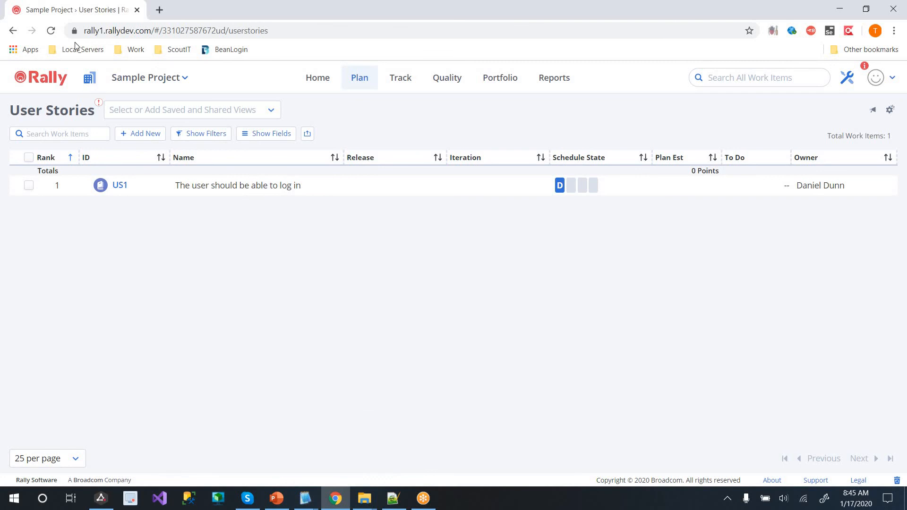
left_click(52, 31)
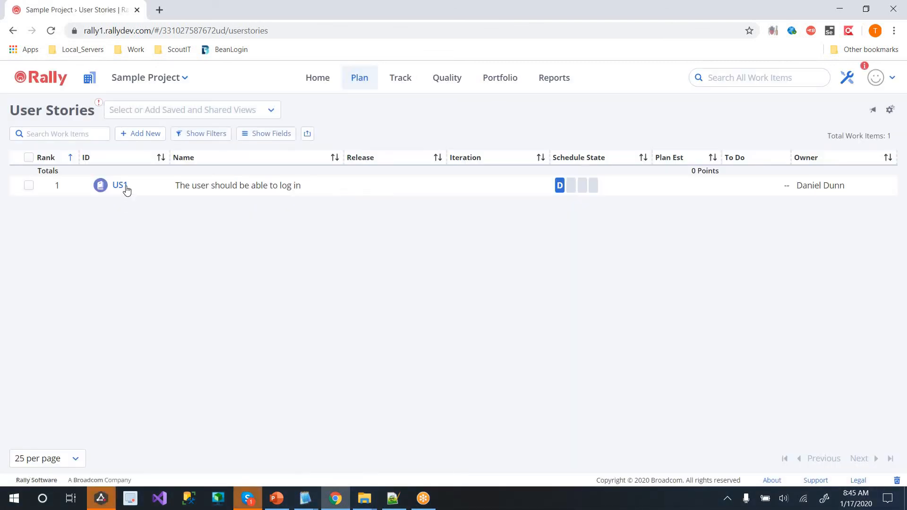
left_click(120, 188)
left_click(654, 107)
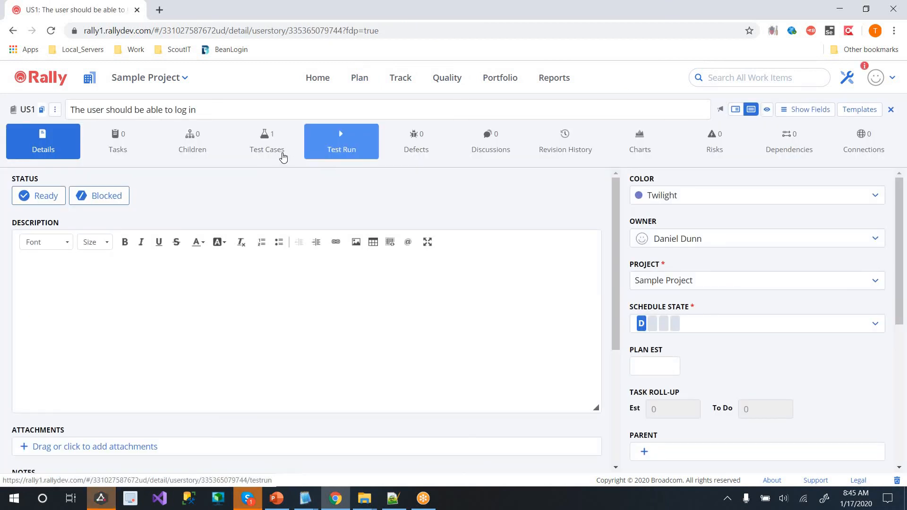
left_click(282, 154)
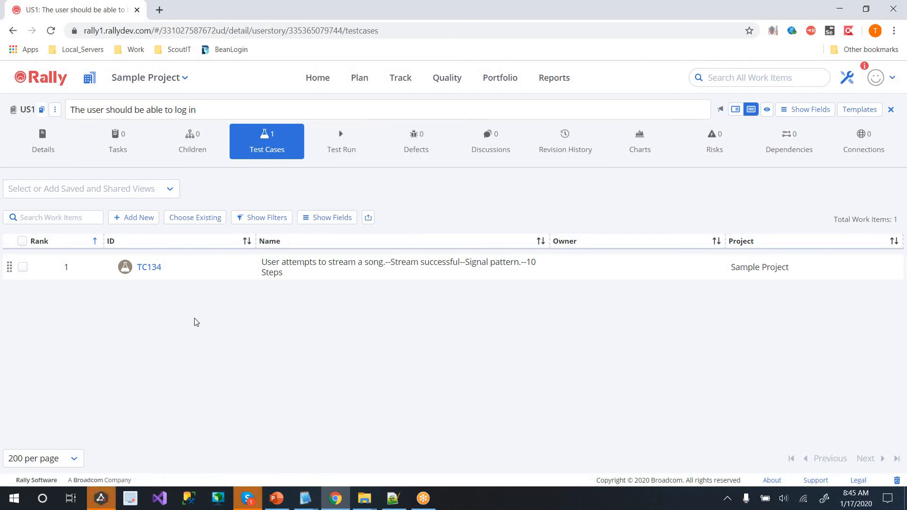
Review test case TC134's description and notes, then close its details
left_click(149, 267)
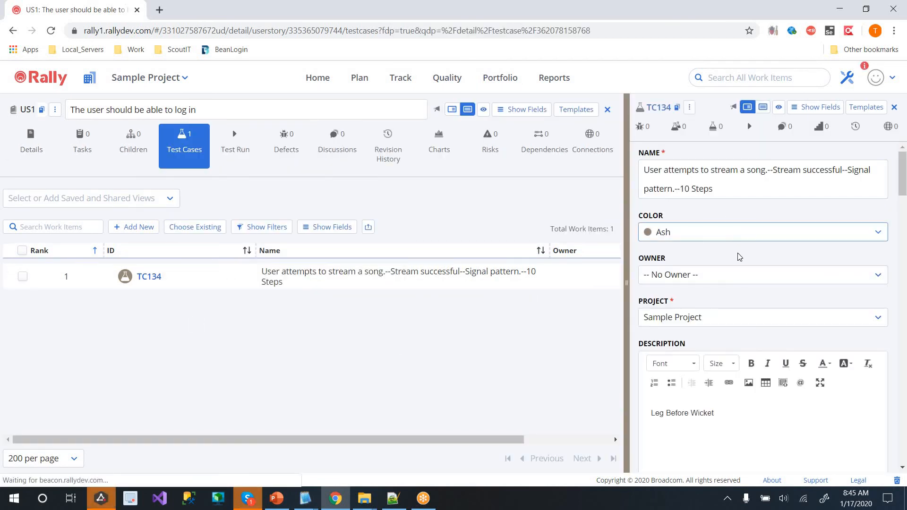
scroll(771, 364, "down", 4)
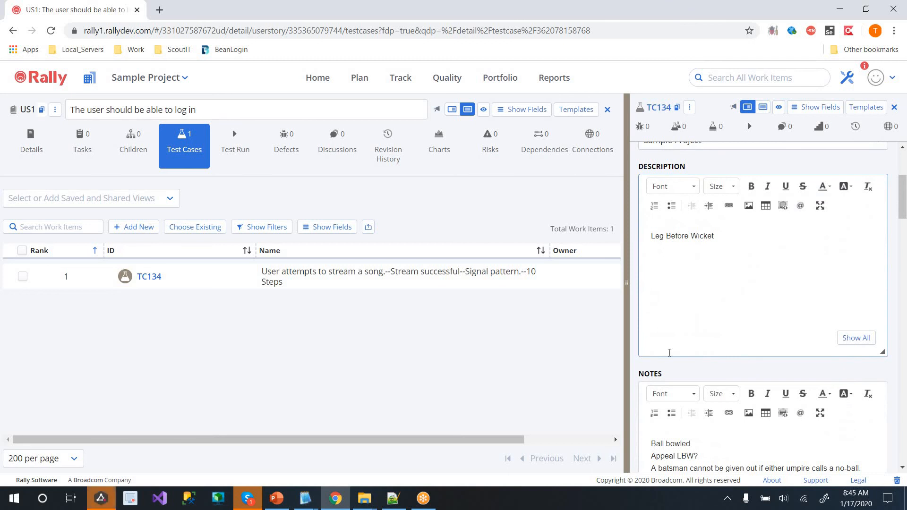
scroll(669, 353, "down", 3)
left_click_drag(675, 277, 731, 342)
scroll(733, 336, "down", 1)
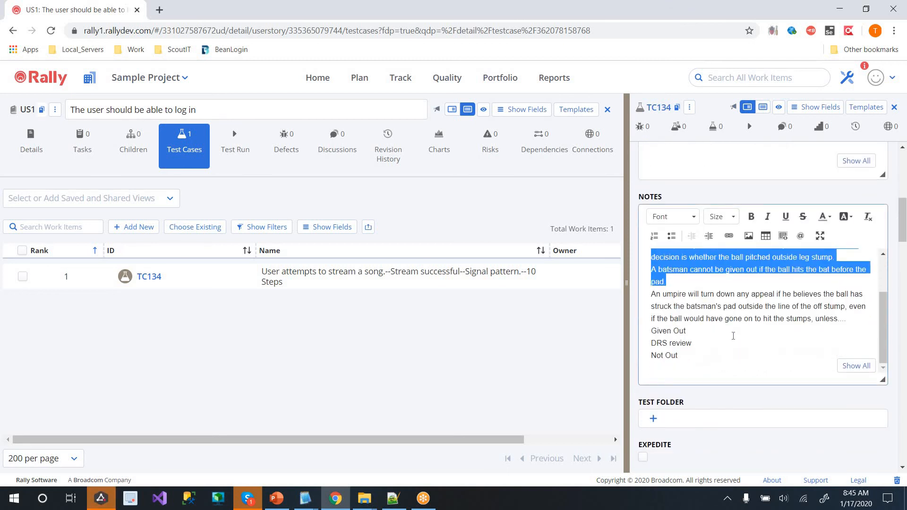
scroll(733, 336, "up", 7)
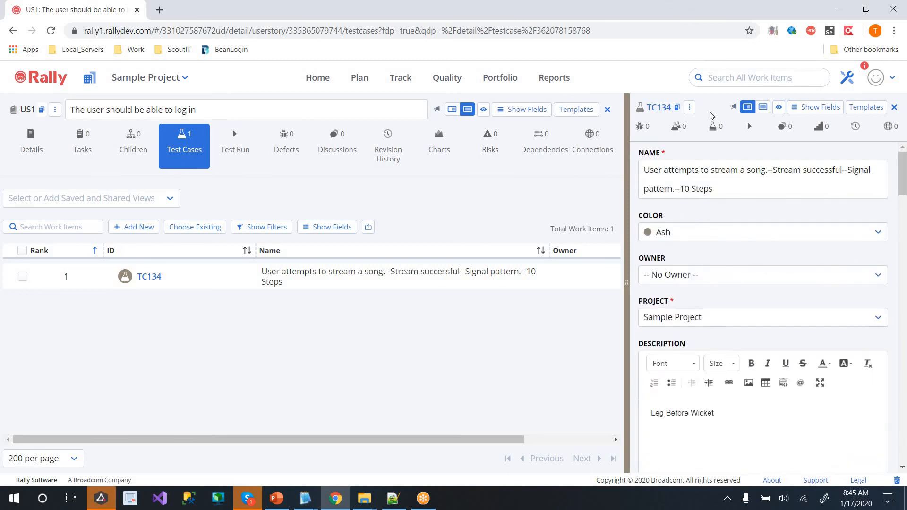
key("Escape")
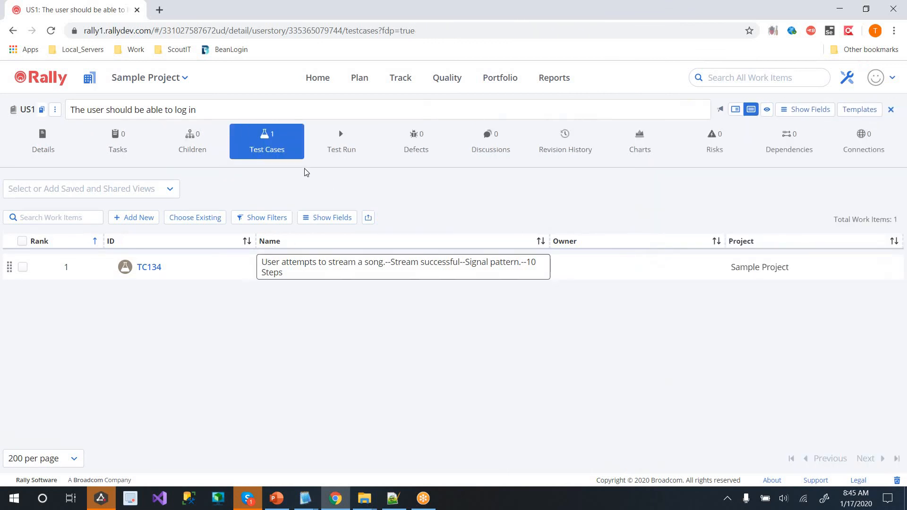
Reload Rally, list all test cases under Quality > Test Cases, and open TC139
left_click(51, 31)
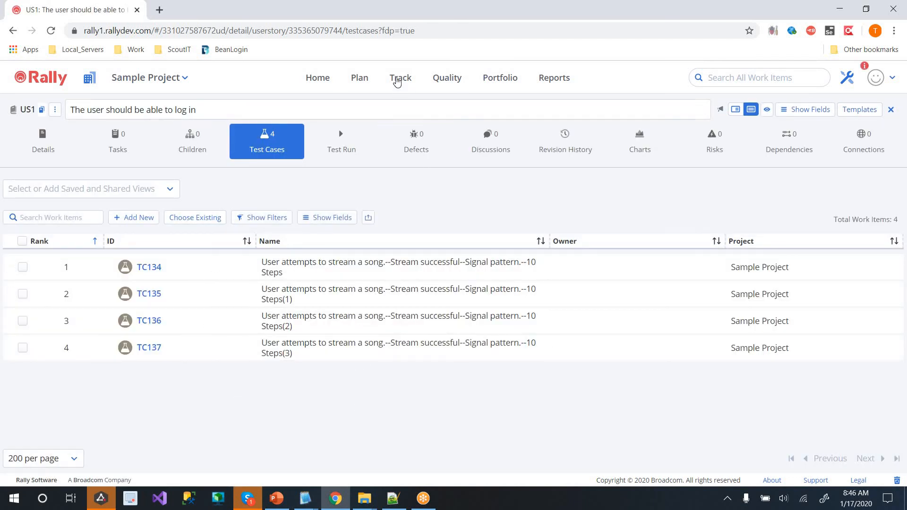
left_click(444, 82)
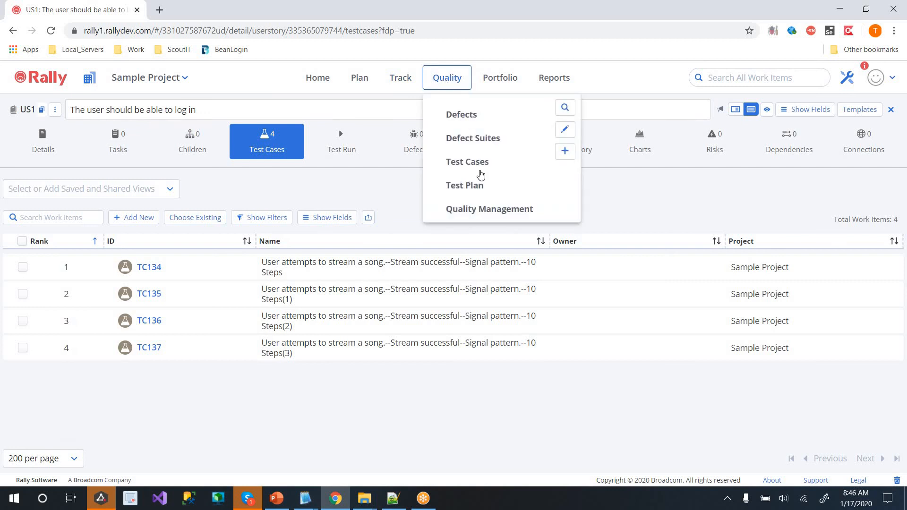
left_click(473, 163)
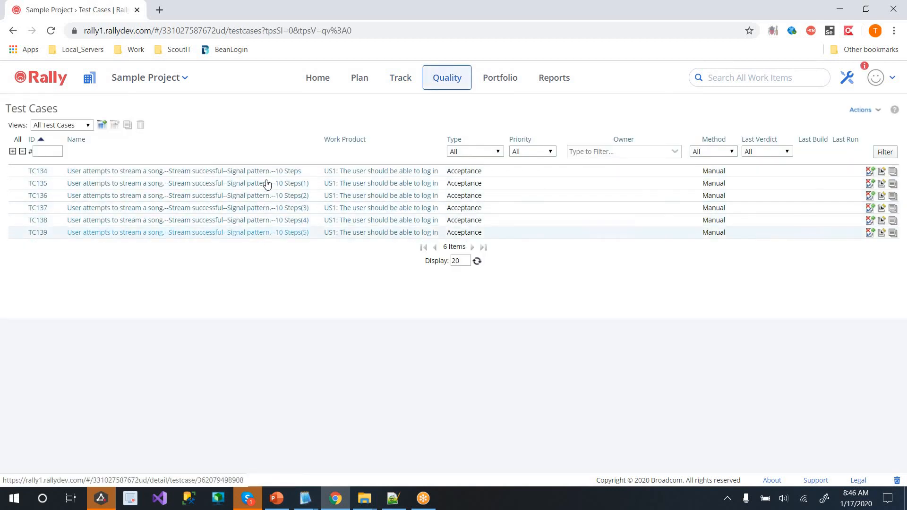
left_click(44, 239)
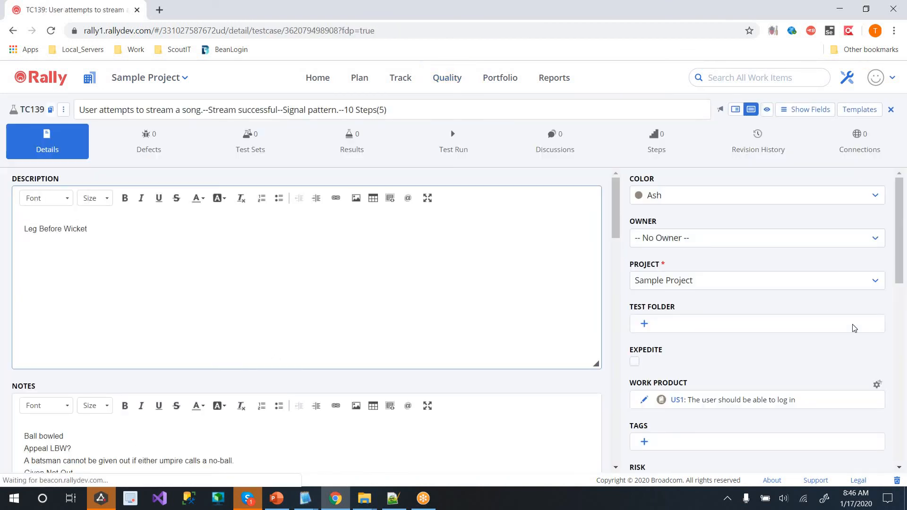
Check TC139's attachments, including Ball bowled-1.png, No Ball-1.png and Out-1.png
scroll(799, 364, "down", 5)
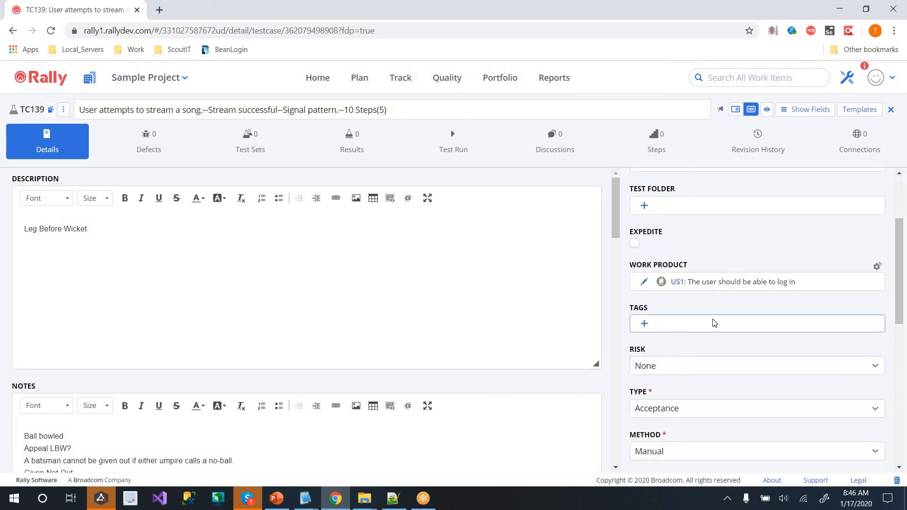
scroll(703, 356, "down", 5)
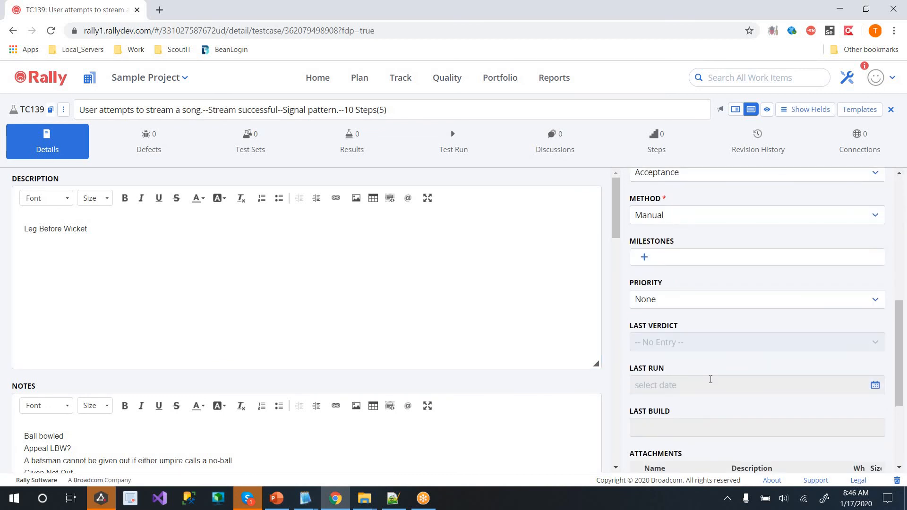
scroll(703, 381, "down", 1)
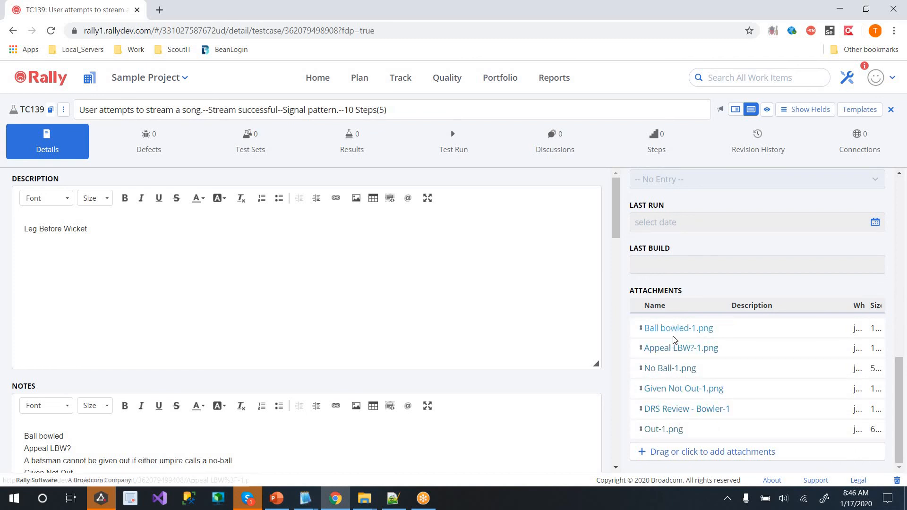
scroll(671, 331, "up", 4)
left_click(417, 294)
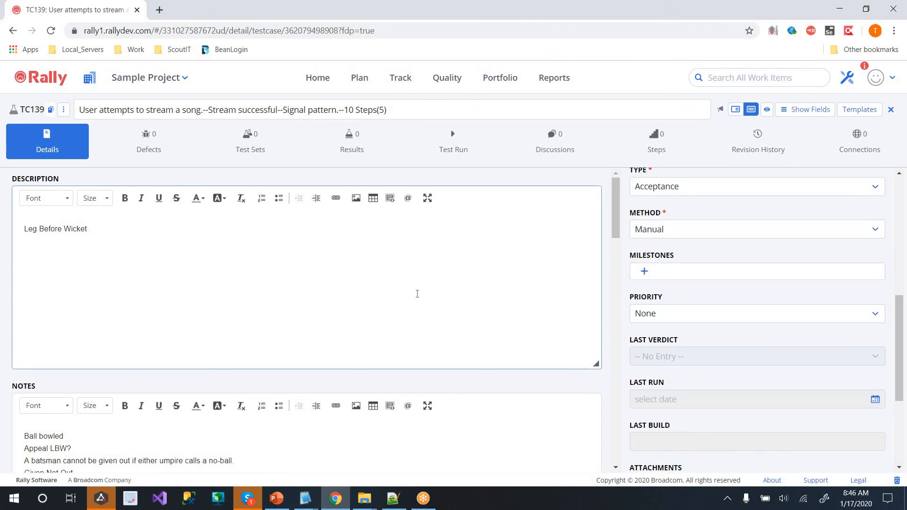